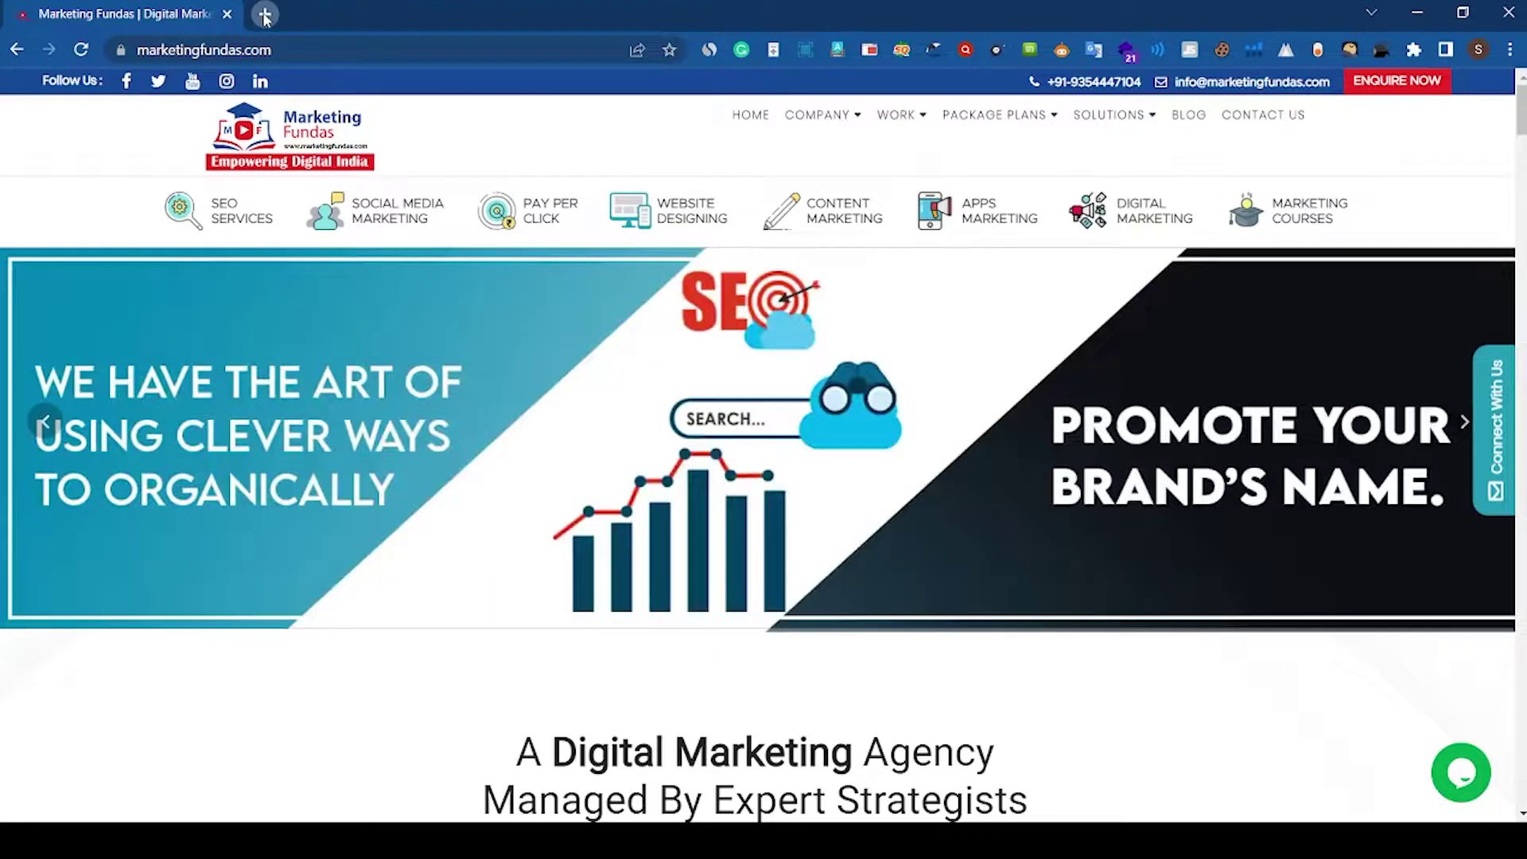
Load the Gmail inbox in a new browser tab
{"action": "left_click", "coordinate": [265, 13]}
{"action": "type", "text": "go"}
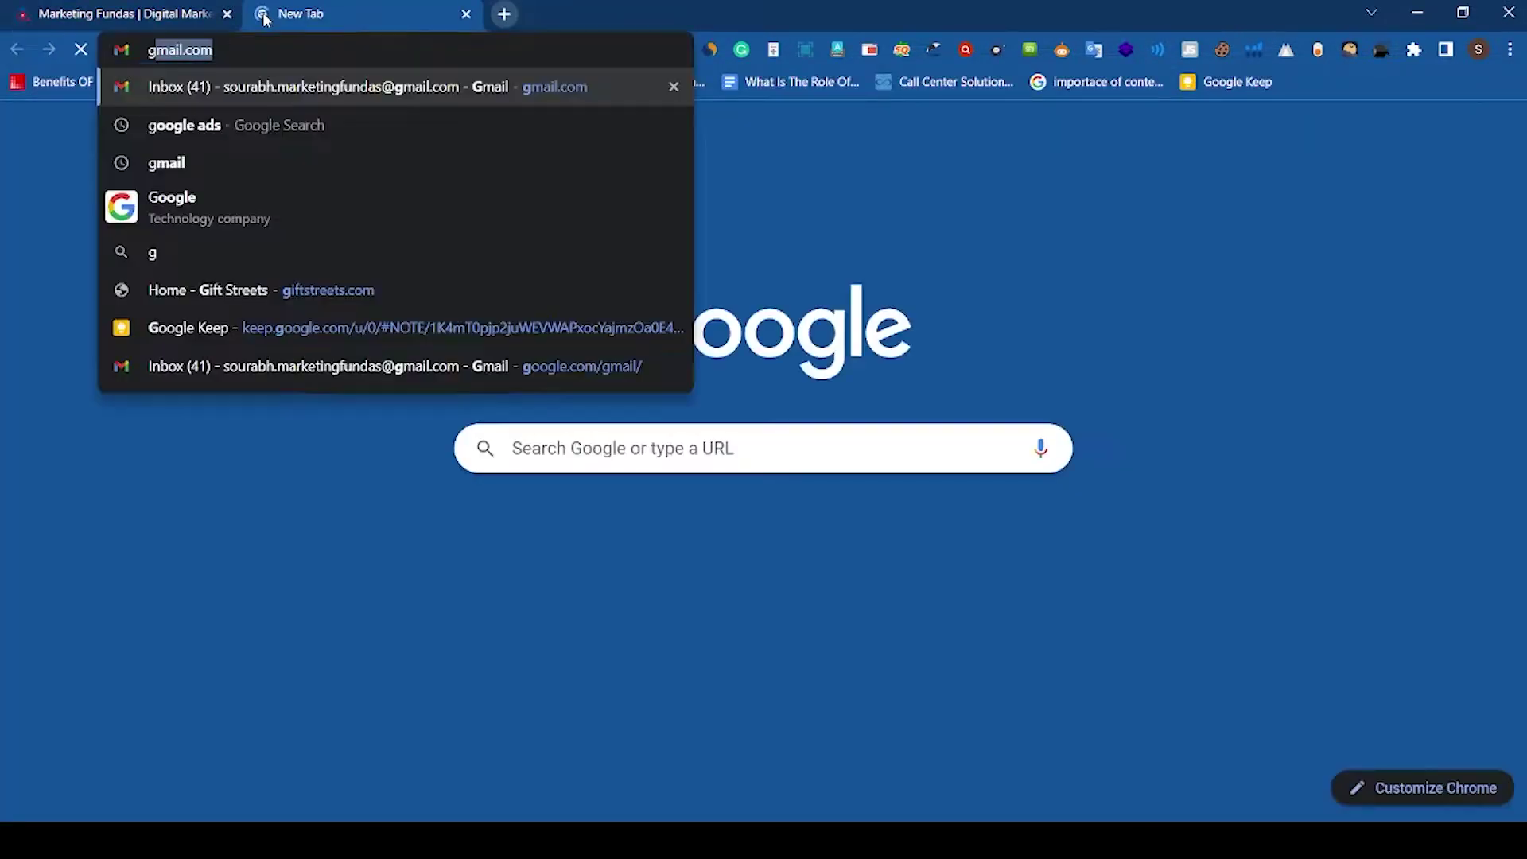
{"action": "key", "text": "BackSpace"}
{"action": "key", "text": "BackSpace"}
{"action": "key", "text": "BackSpace"}
{"action": "type", "text": "gmail"}
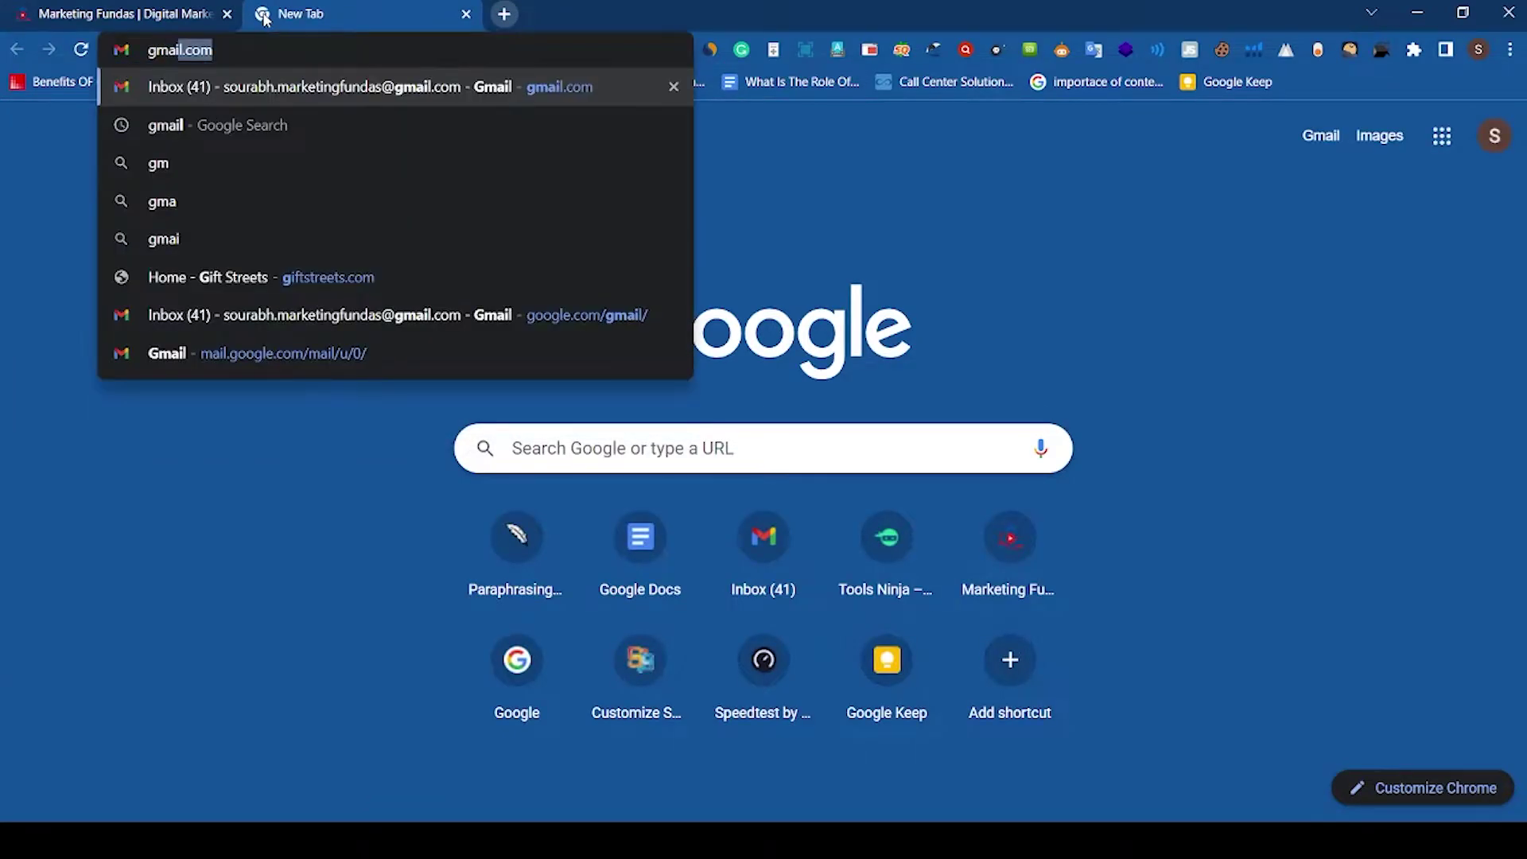
{"action": "key", "text": "Return"}
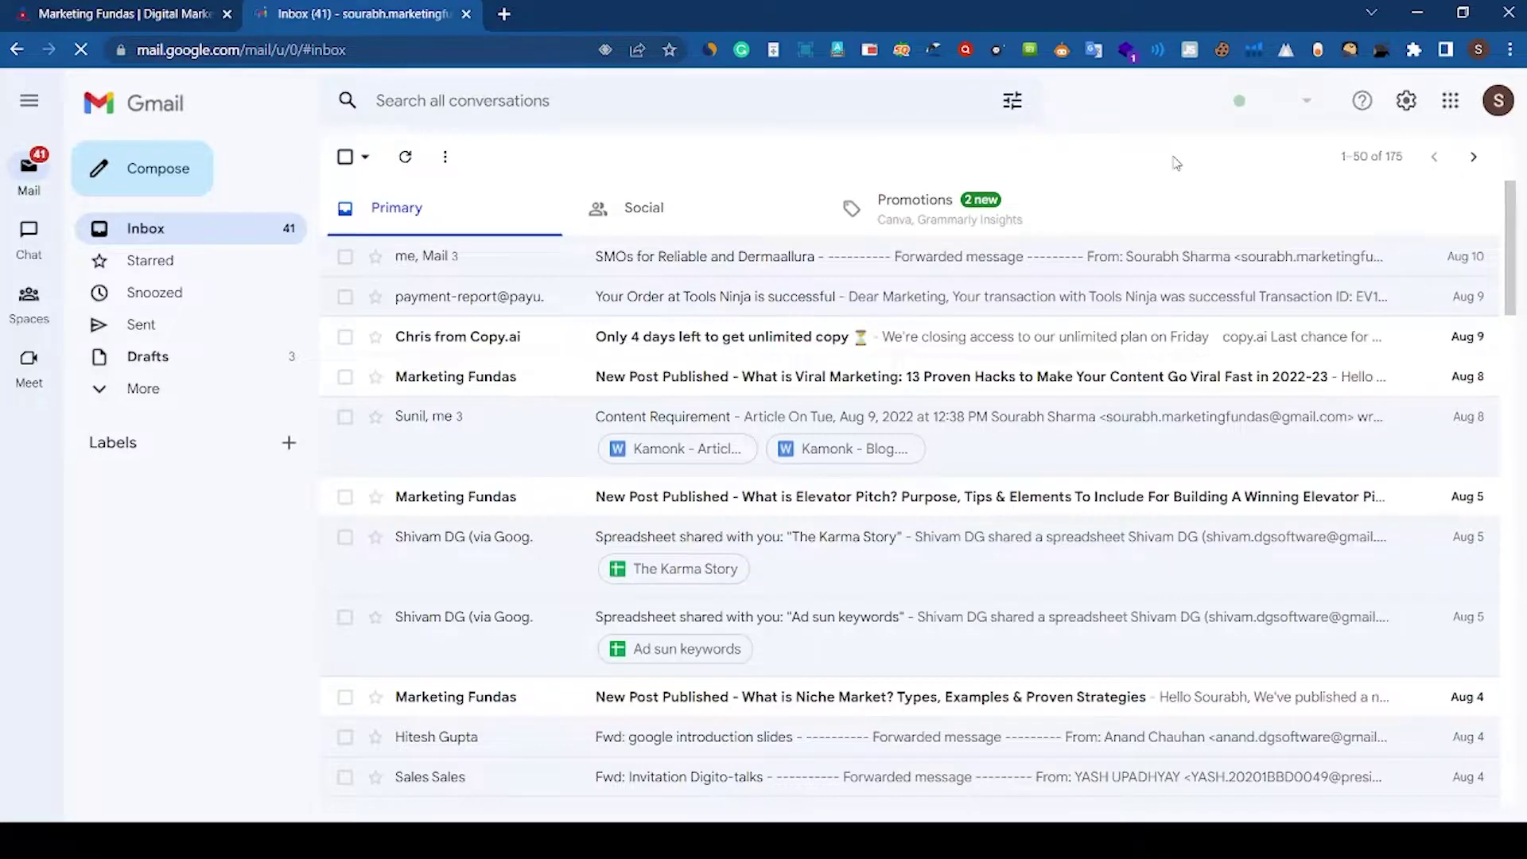
Open the Google apps list and scroll down through it
{"action": "left_click", "coordinate": [1450, 101]}
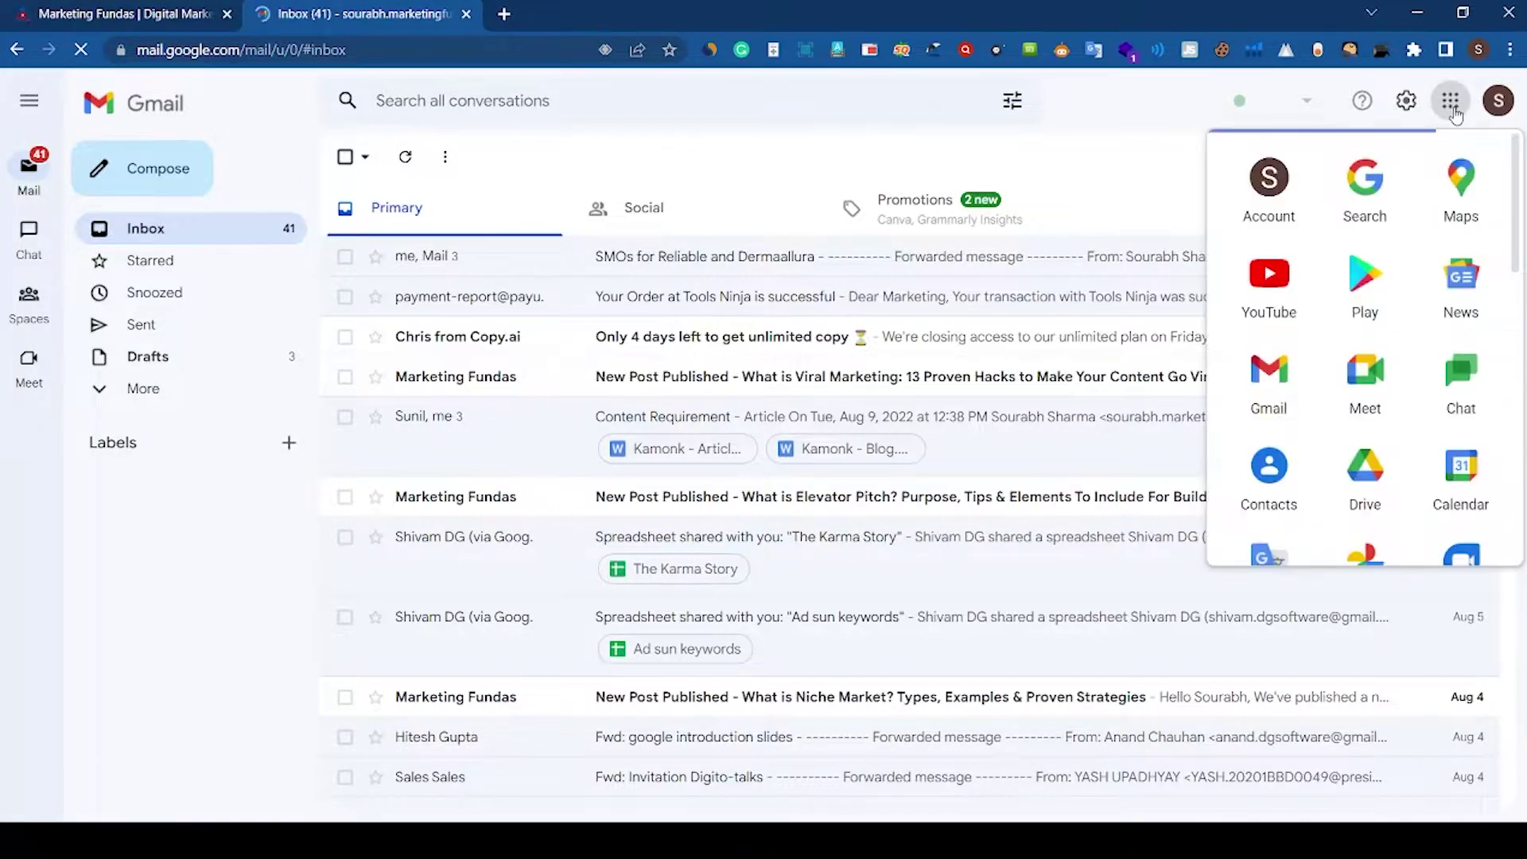
{"action": "scroll", "coordinate": [1450, 194], "scroll_direction": "down", "scroll_amount": 8}
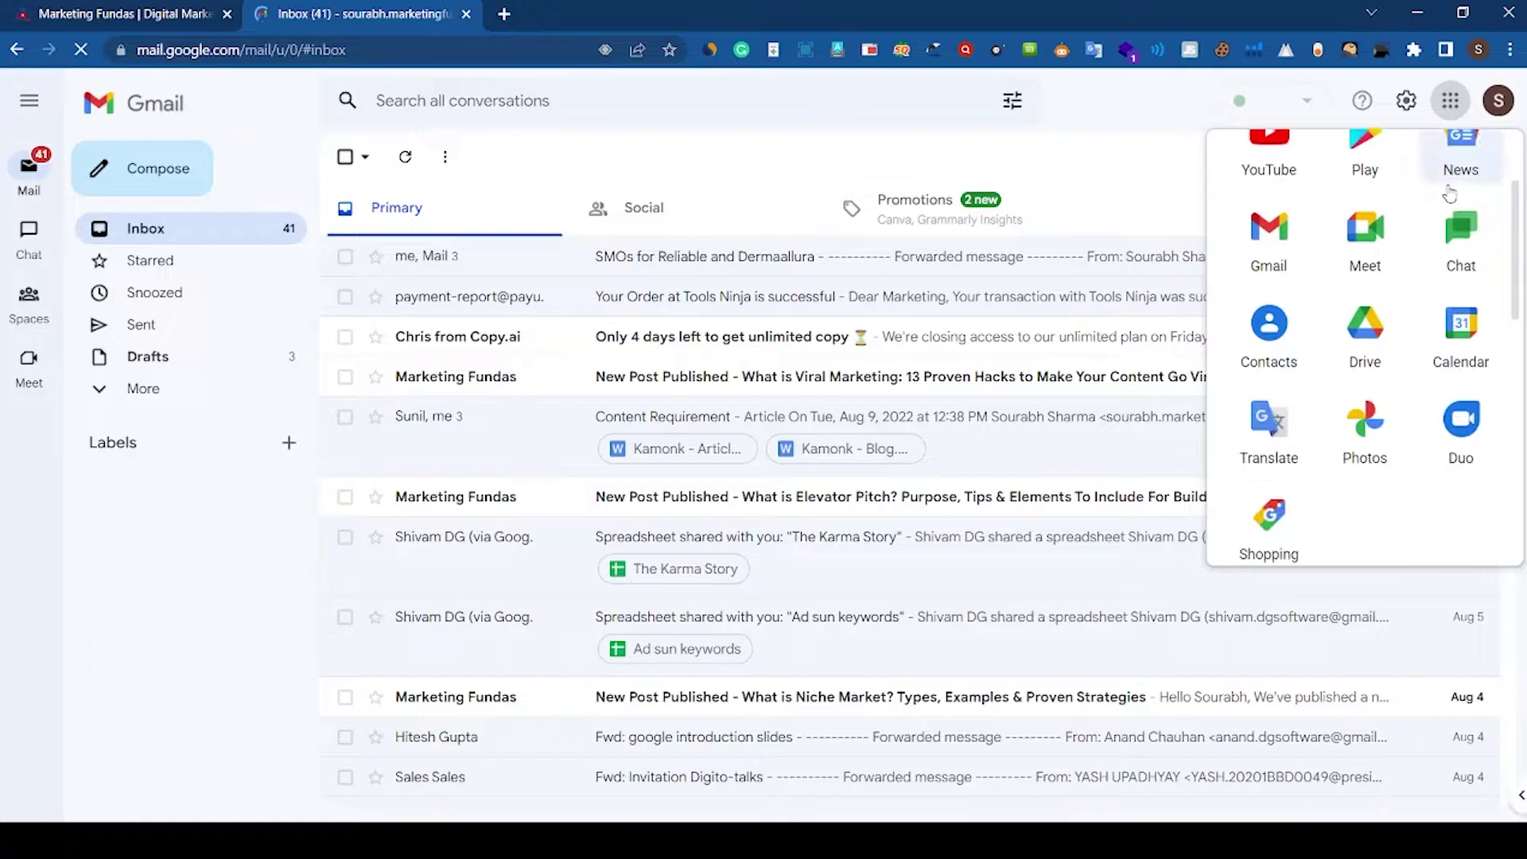
{"action": "scroll", "coordinate": [1449, 191], "scroll_direction": "down", "scroll_amount": 3}
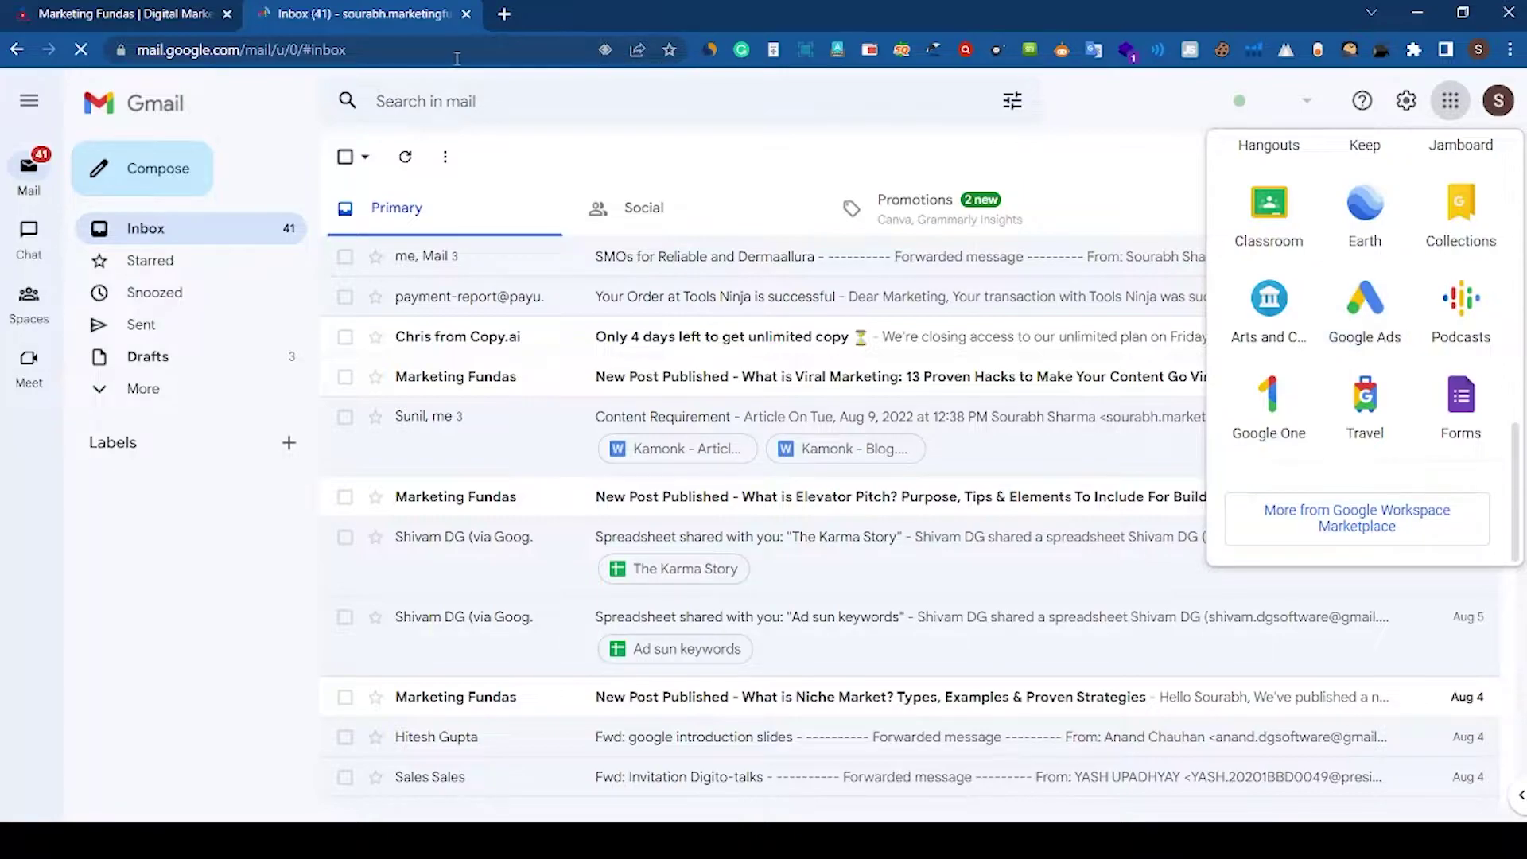
Search 'google ads' in a new tab and open the Google Ads India sign-in result
{"action": "left_click", "coordinate": [508, 19]}
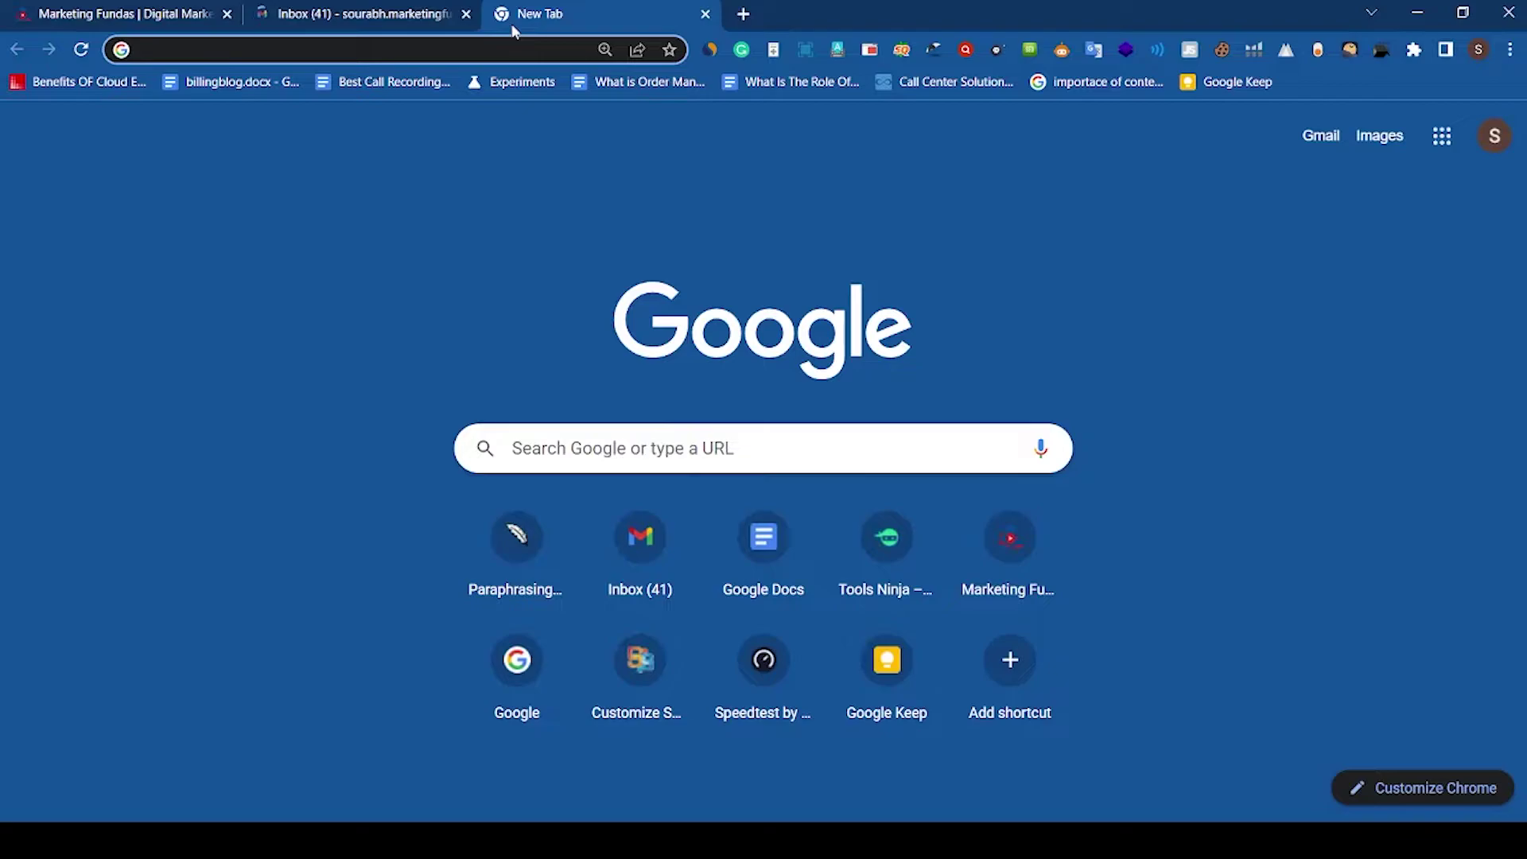
{"action": "type", "text": "google ads"}
{"action": "key", "text": "Return"}
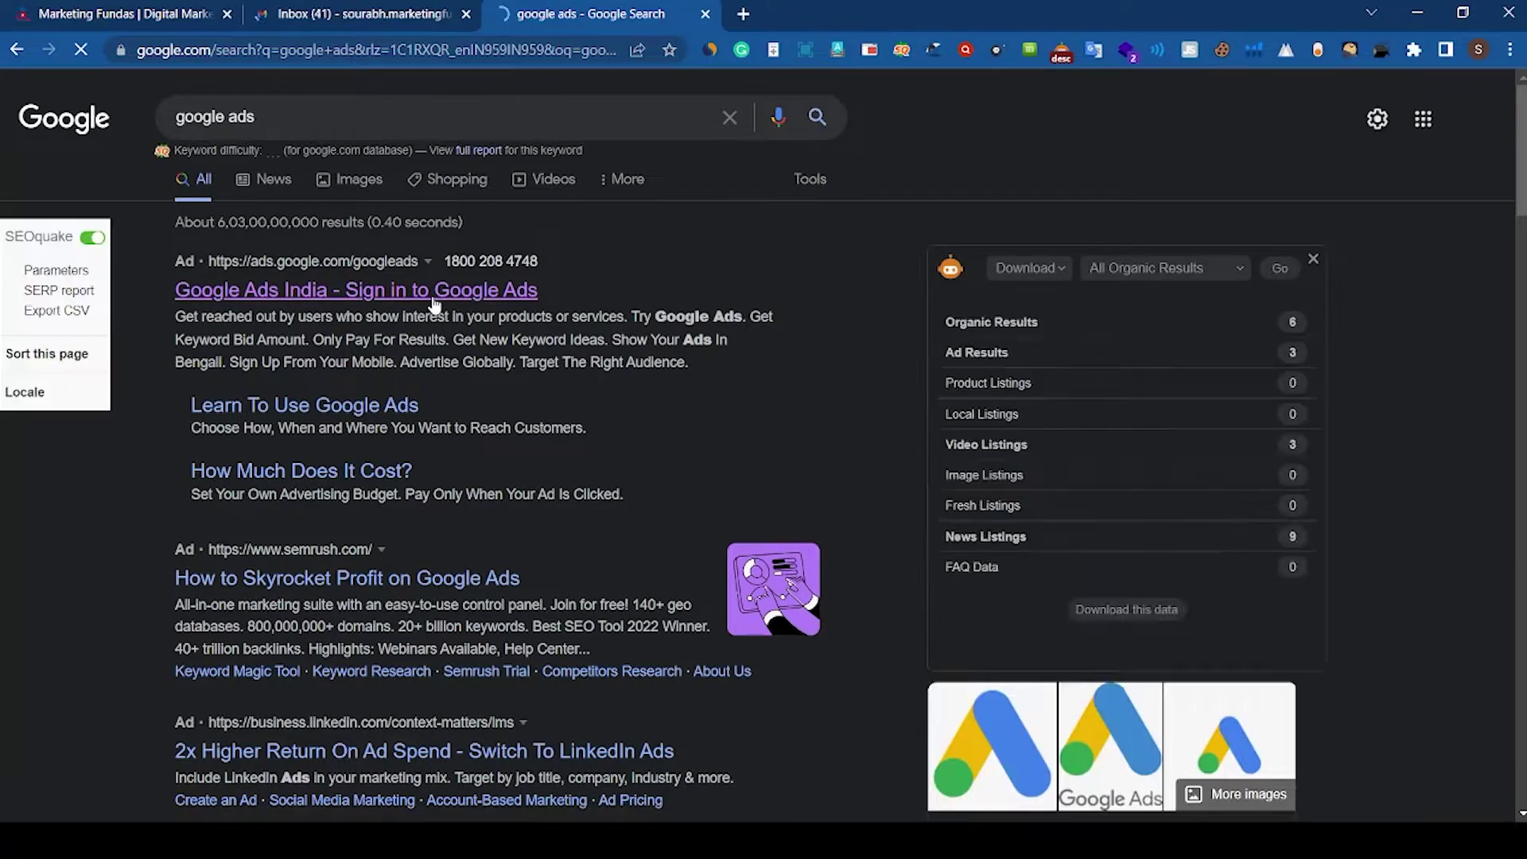
{"action": "left_click", "coordinate": [434, 305]}
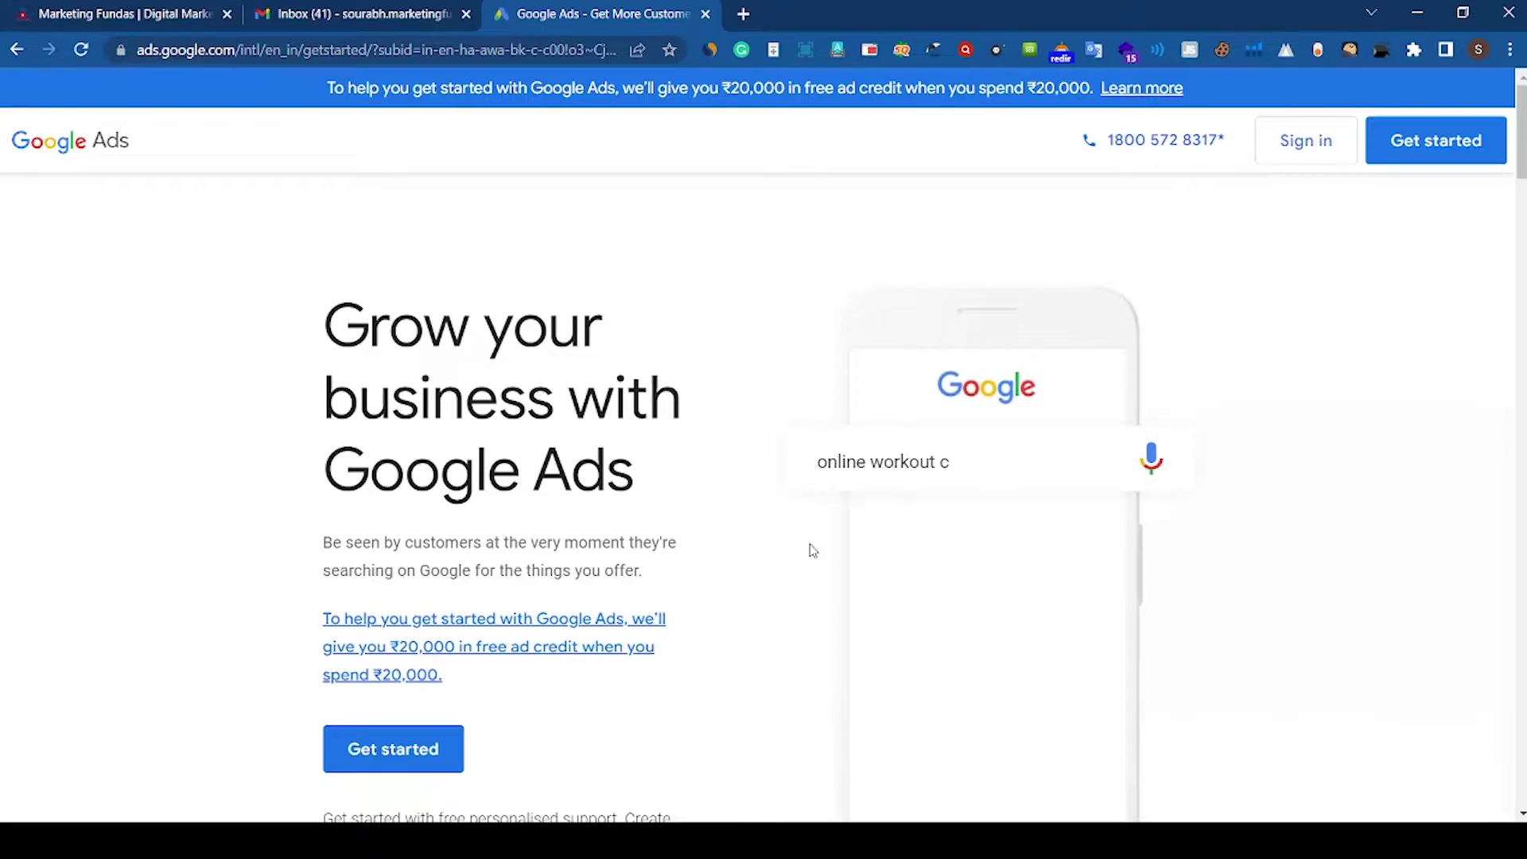
Scroll up and down through the Google Ads landing page to review it
{"action": "scroll", "coordinate": [809, 544], "scroll_direction": "down", "scroll_amount": 2}
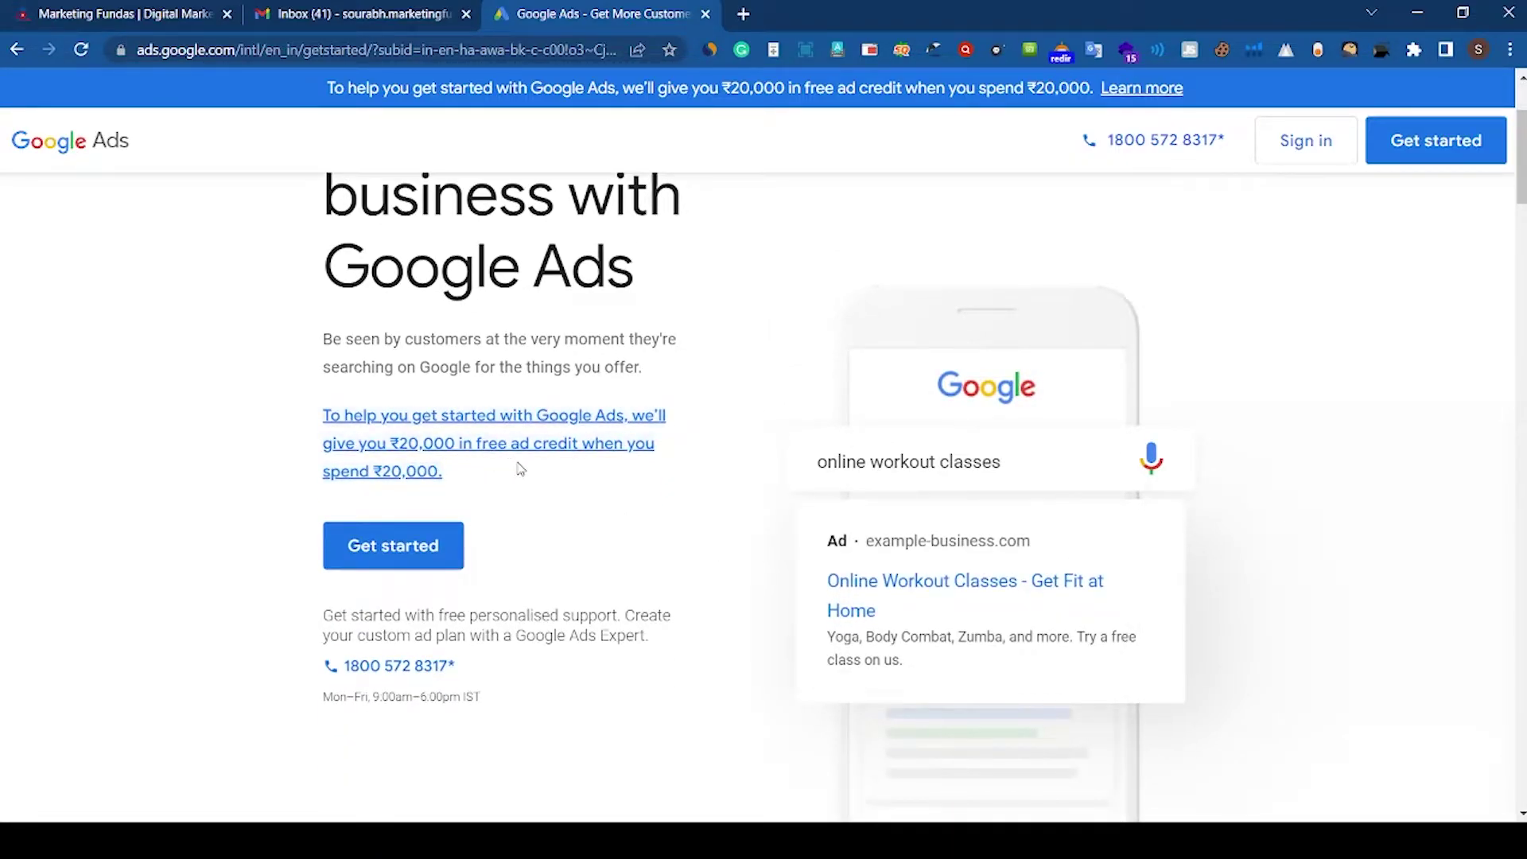
{"action": "scroll", "coordinate": [521, 469], "scroll_direction": "up", "scroll_amount": 2}
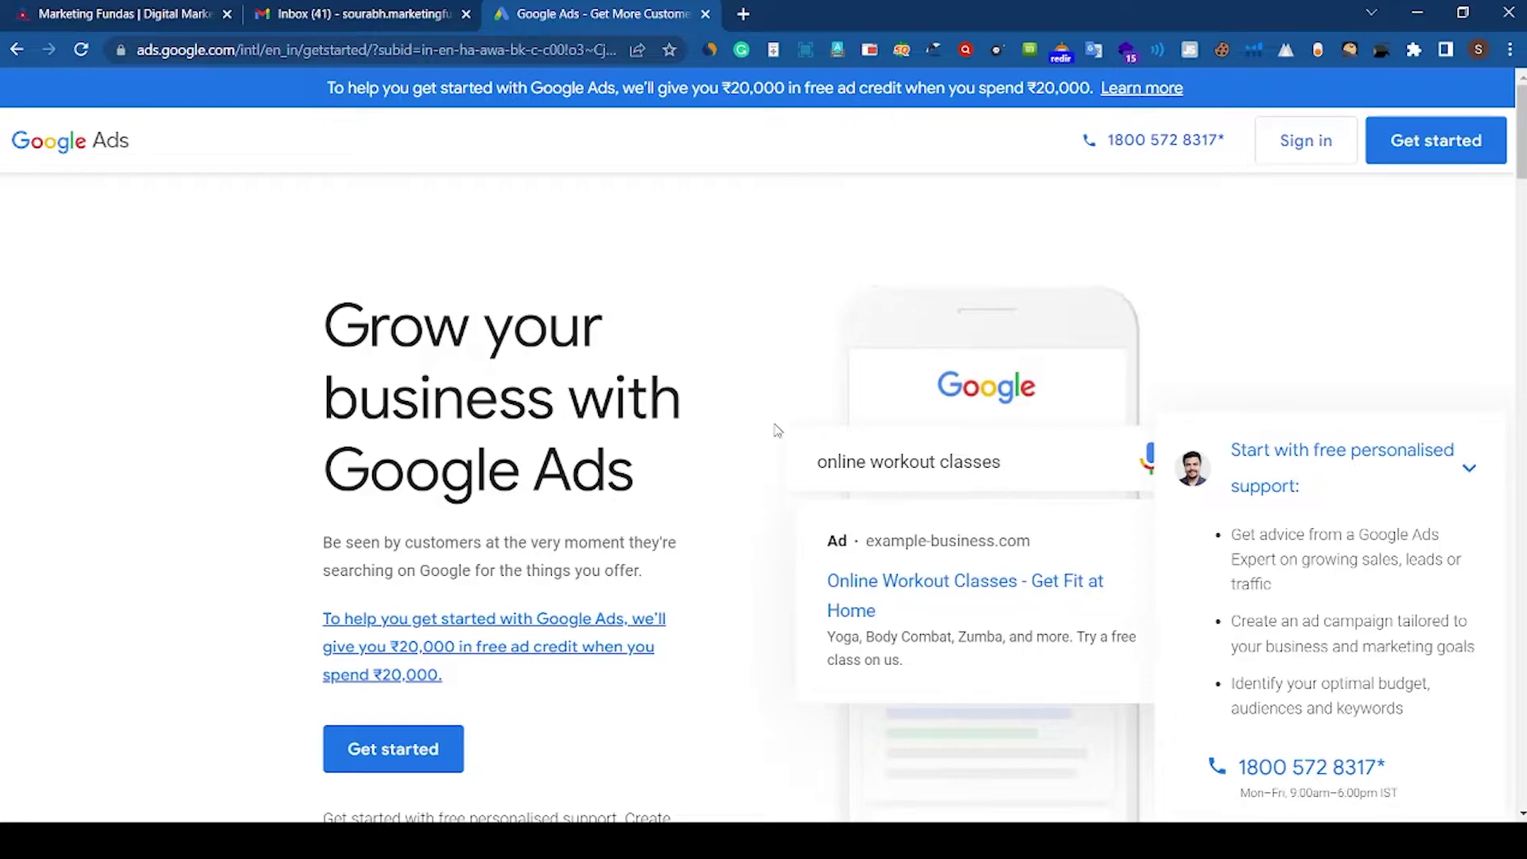
{"action": "scroll", "coordinate": [777, 430], "scroll_direction": "down", "scroll_amount": 2}
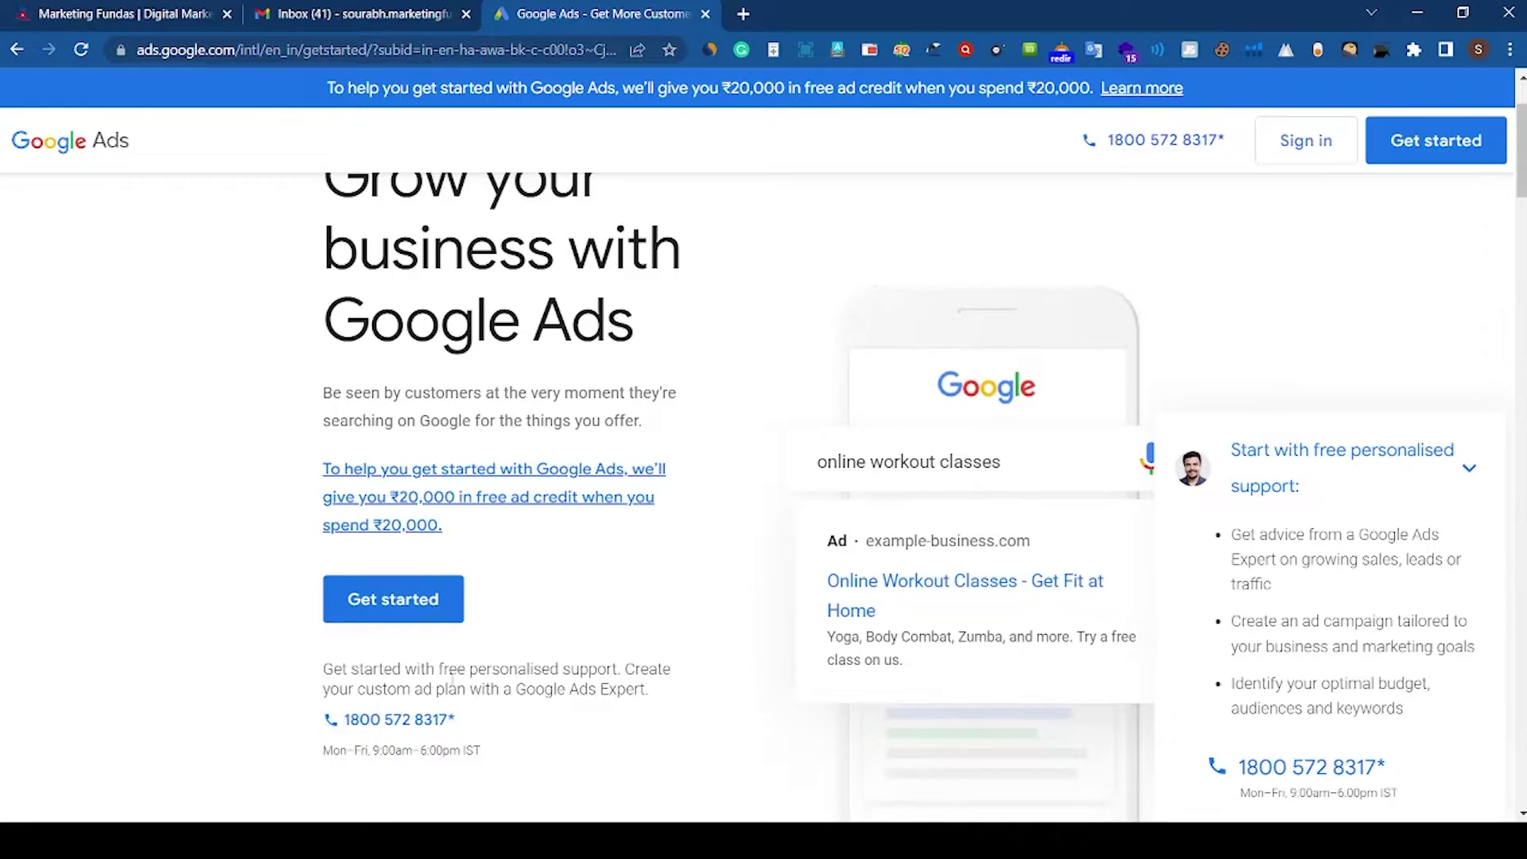
{"action": "scroll", "coordinate": [673, 646], "scroll_direction": "up", "scroll_amount": 2}
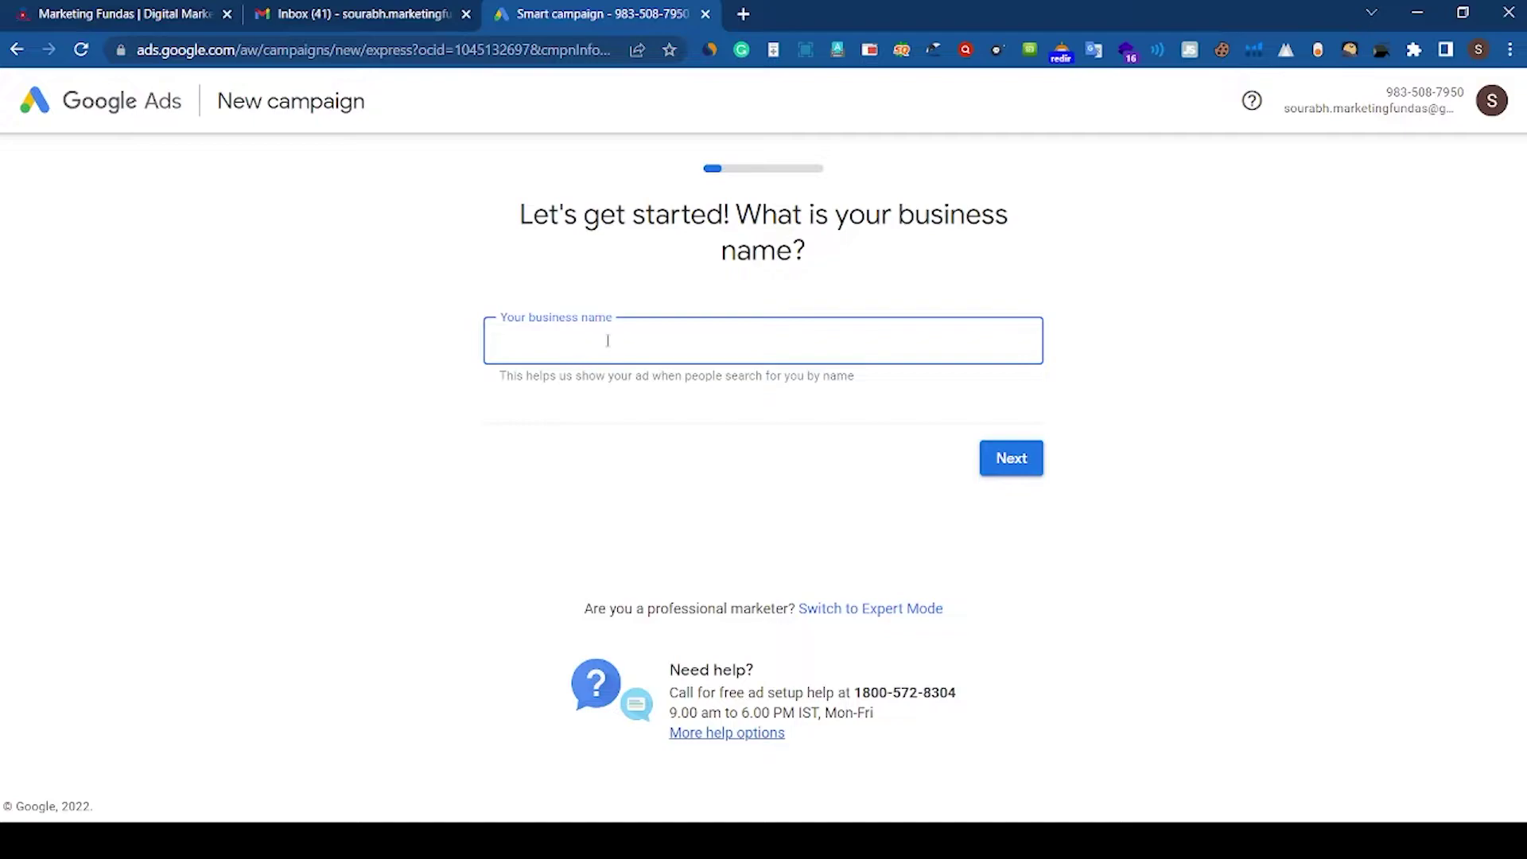
Enter 'Marketing Fundas' as the business name and switch the campaign setup to Expert Mode
{"action": "type", "text": "Marketing Fundas"}
{"action": "left_click", "coordinate": [555, 299]}
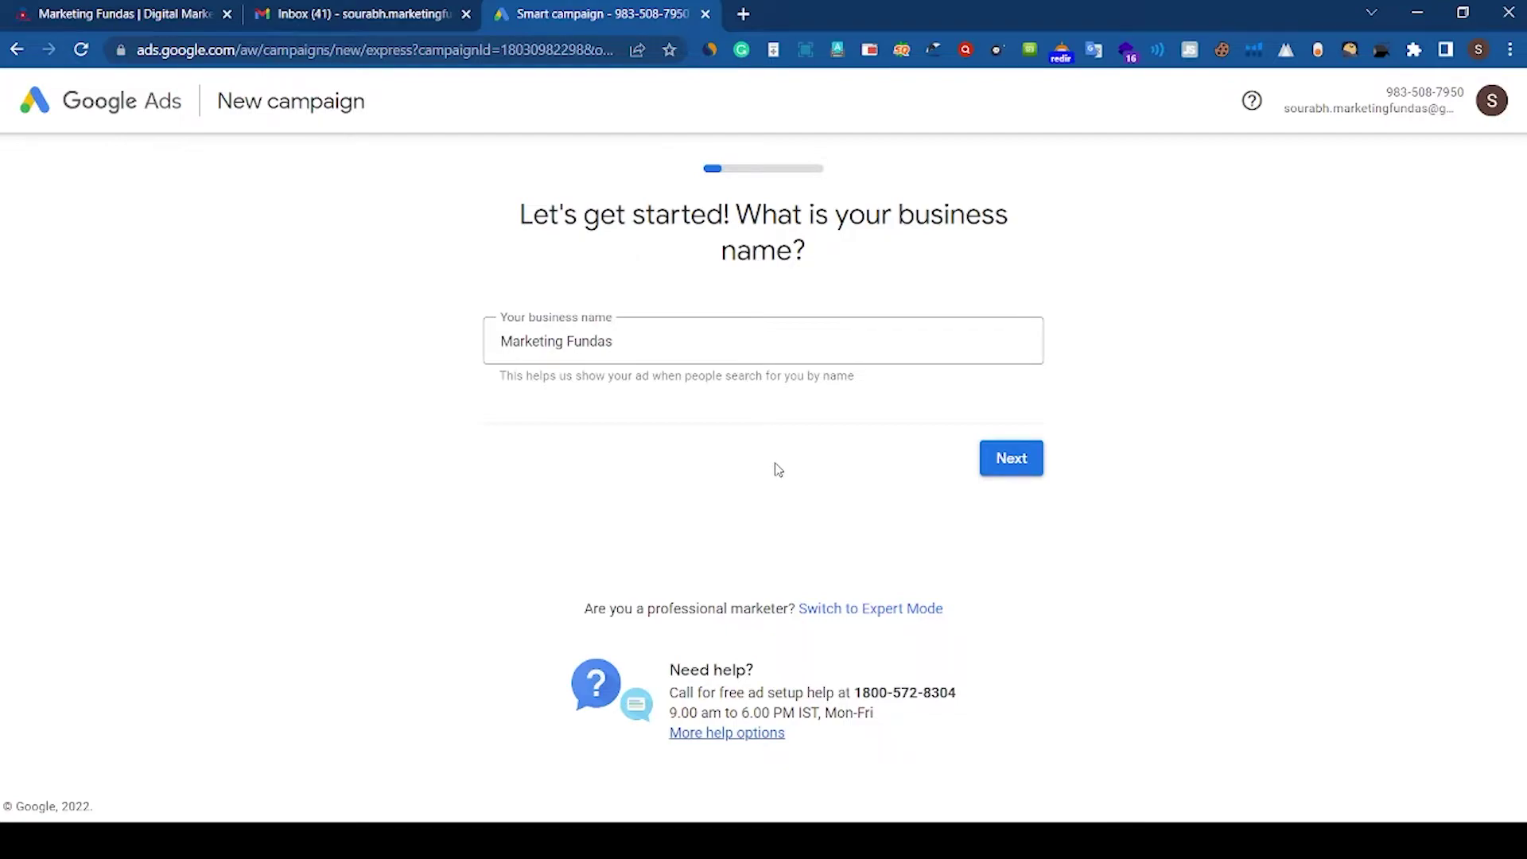
{"action": "left_click", "coordinate": [862, 614]}
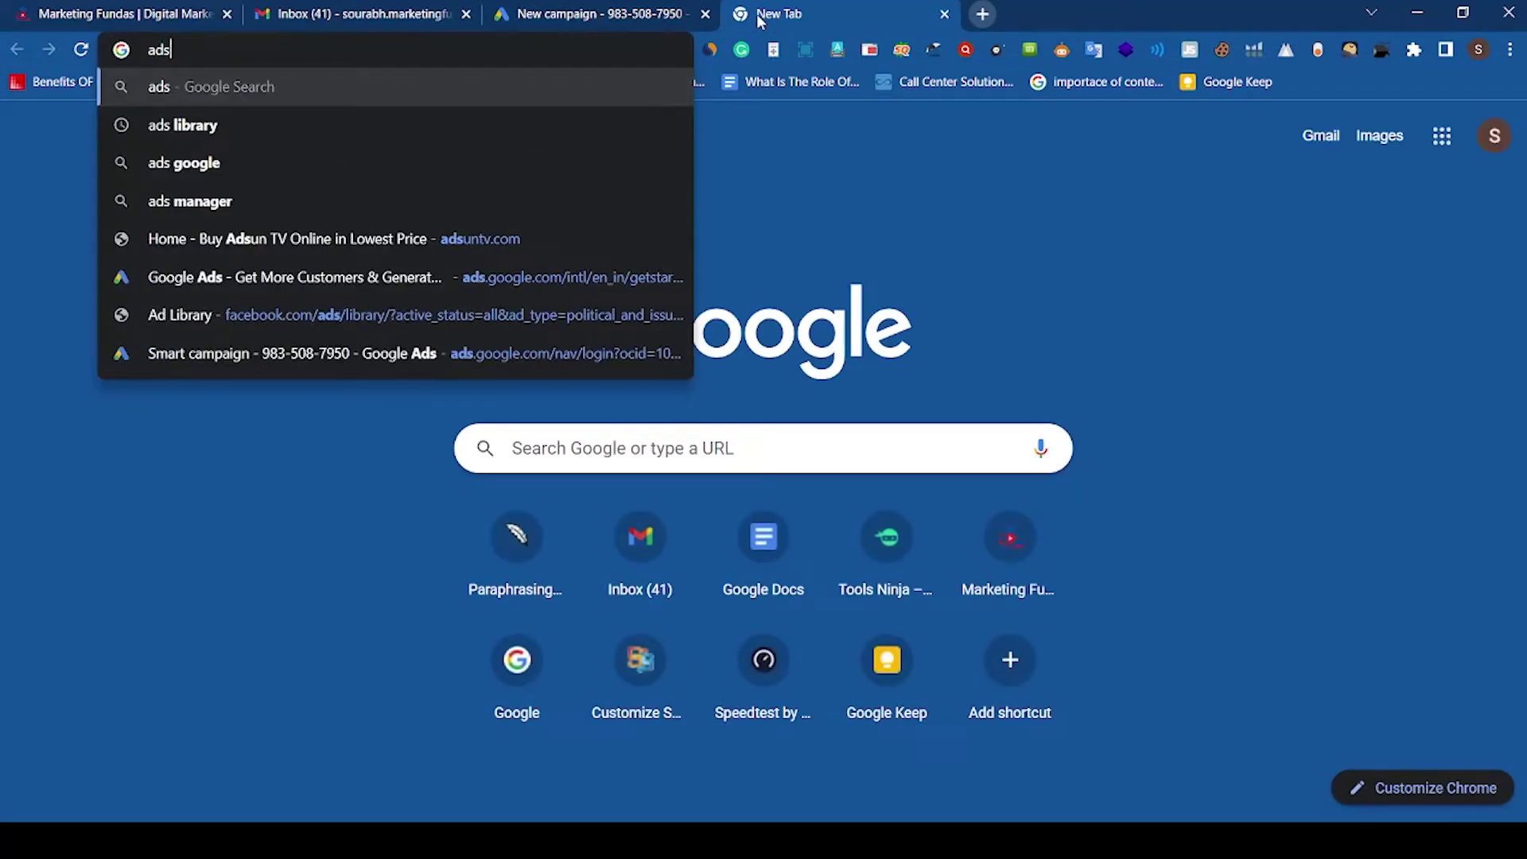
Search for Google Ads again in the fourth tab
{"action": "key", "text": "BackSpace"}
{"action": "key", "text": "BackSpace"}
{"action": "key", "text": "BackSpace"}
{"action": "type", "text": "goggle"}
{"action": "left_click", "coordinate": [185, 125]}
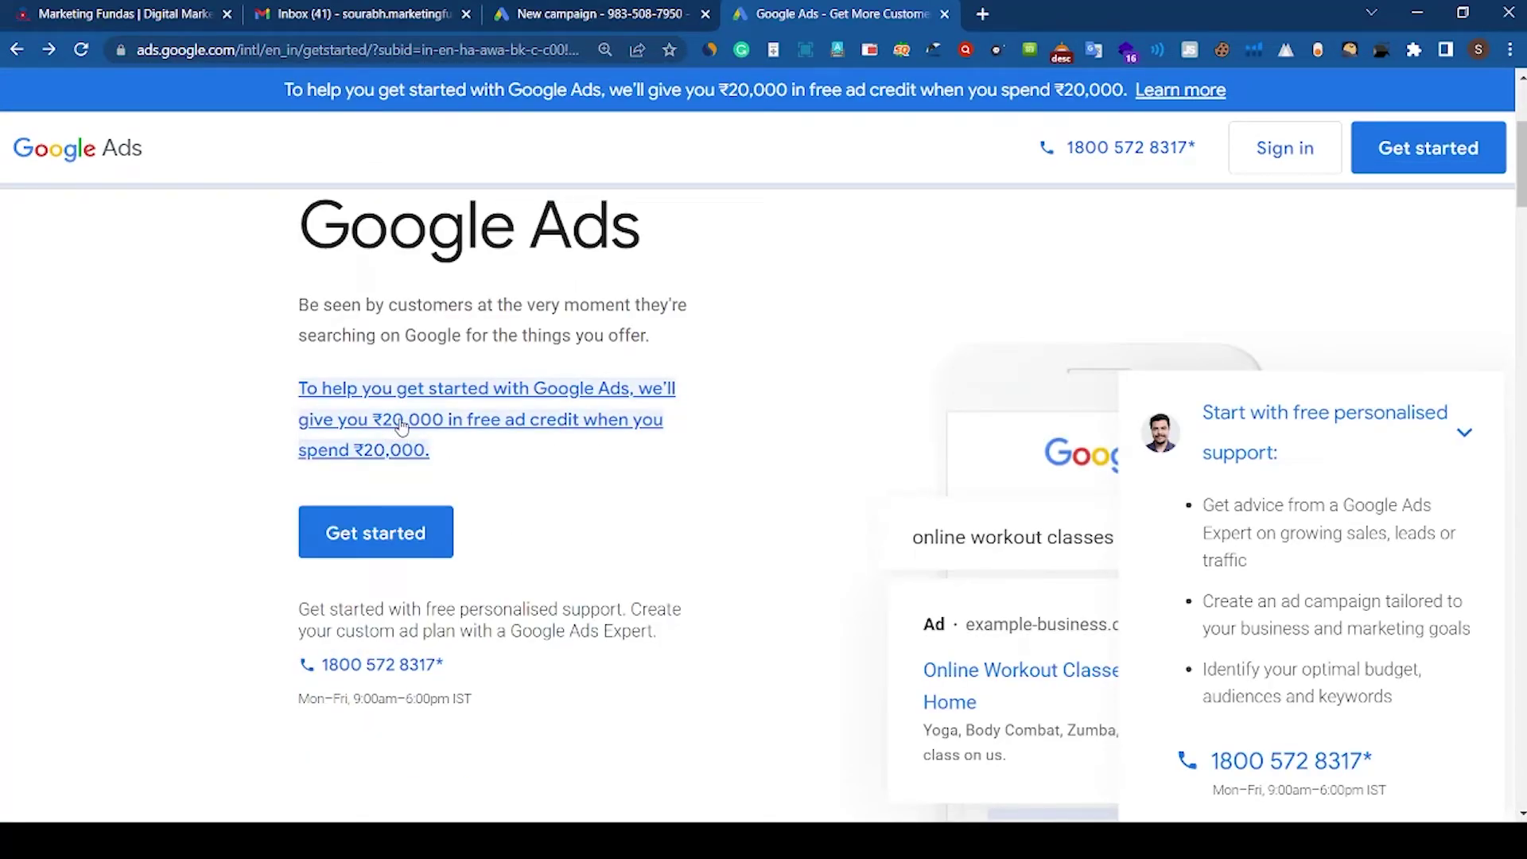
Open the ₹20,000 free ad credit terms, scroll through them and highlight the first condition
{"action": "left_click", "coordinate": [456, 430]}
{"action": "scroll", "coordinate": [570, 370], "scroll_direction": "up", "scroll_amount": 2}
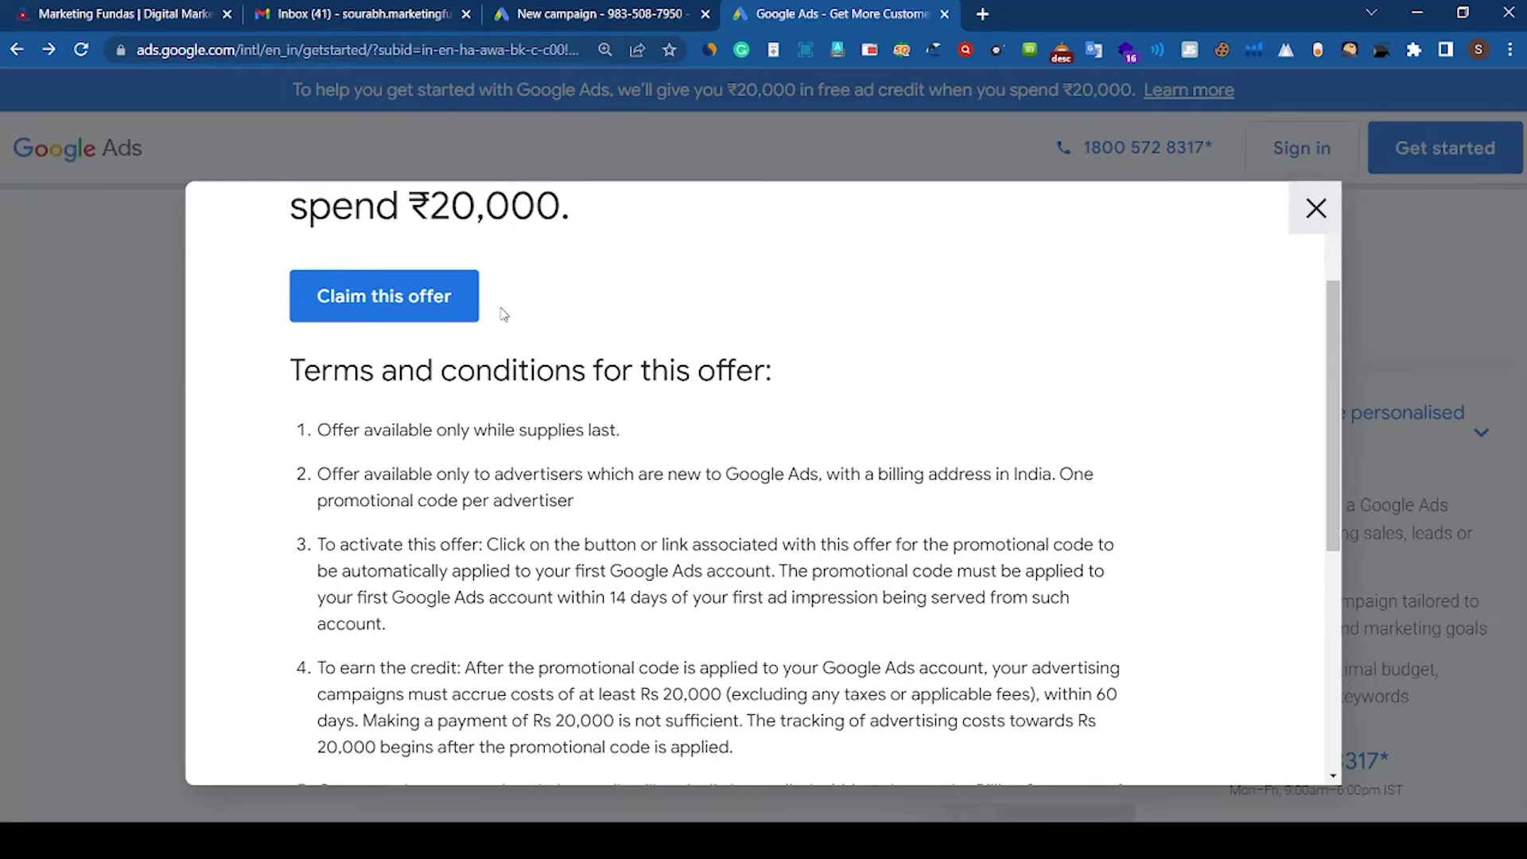
{"action": "scroll", "coordinate": [466, 380], "scroll_direction": "down", "scroll_amount": 1}
{"action": "scroll", "coordinate": [468, 385], "scroll_direction": "down", "scroll_amount": 1}
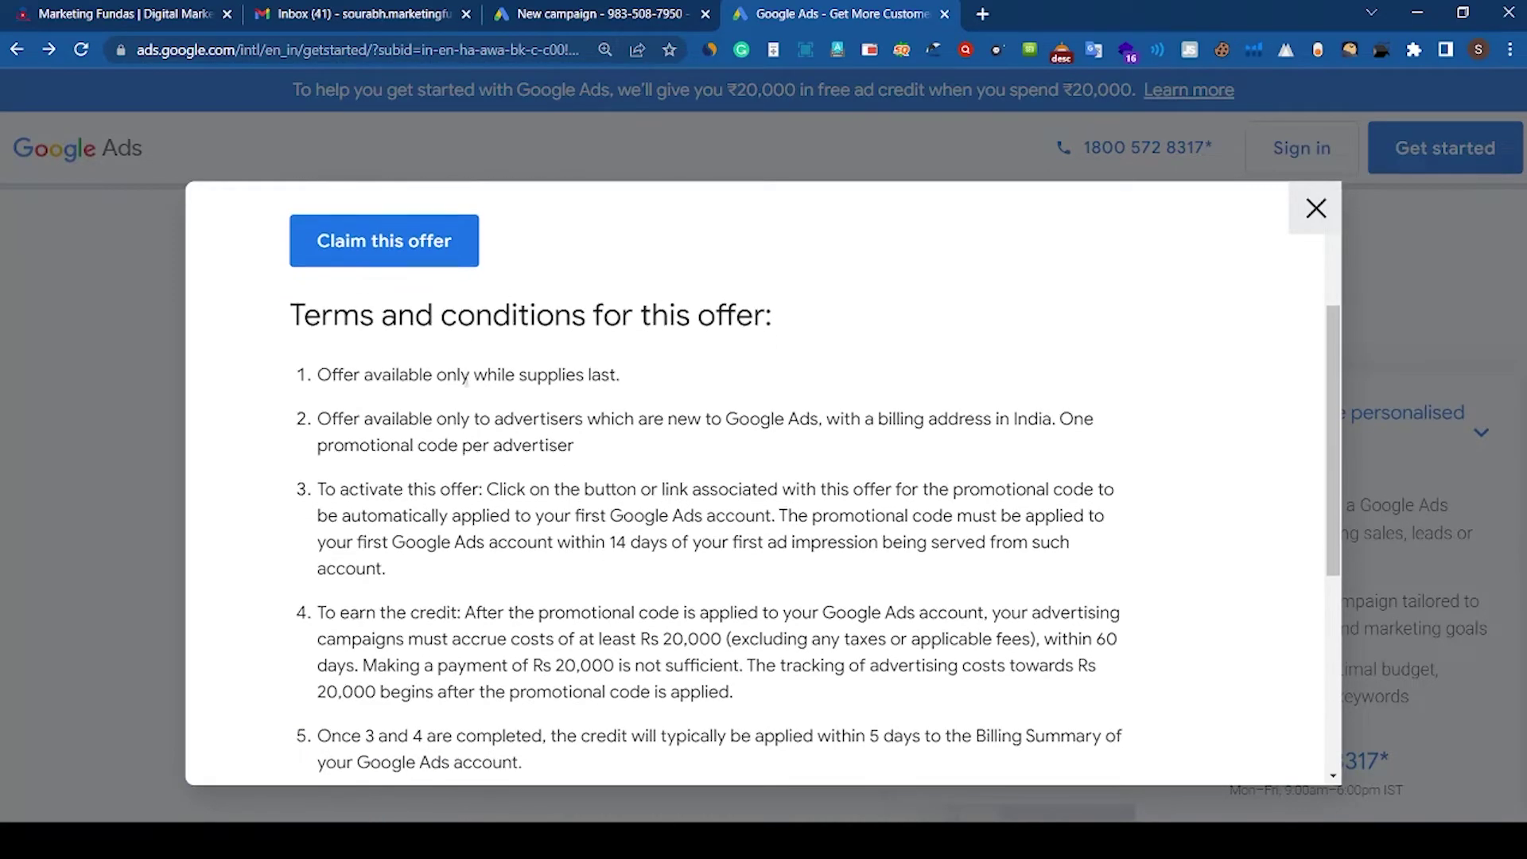
{"action": "scroll", "coordinate": [467, 381], "scroll_direction": "down", "scroll_amount": 1}
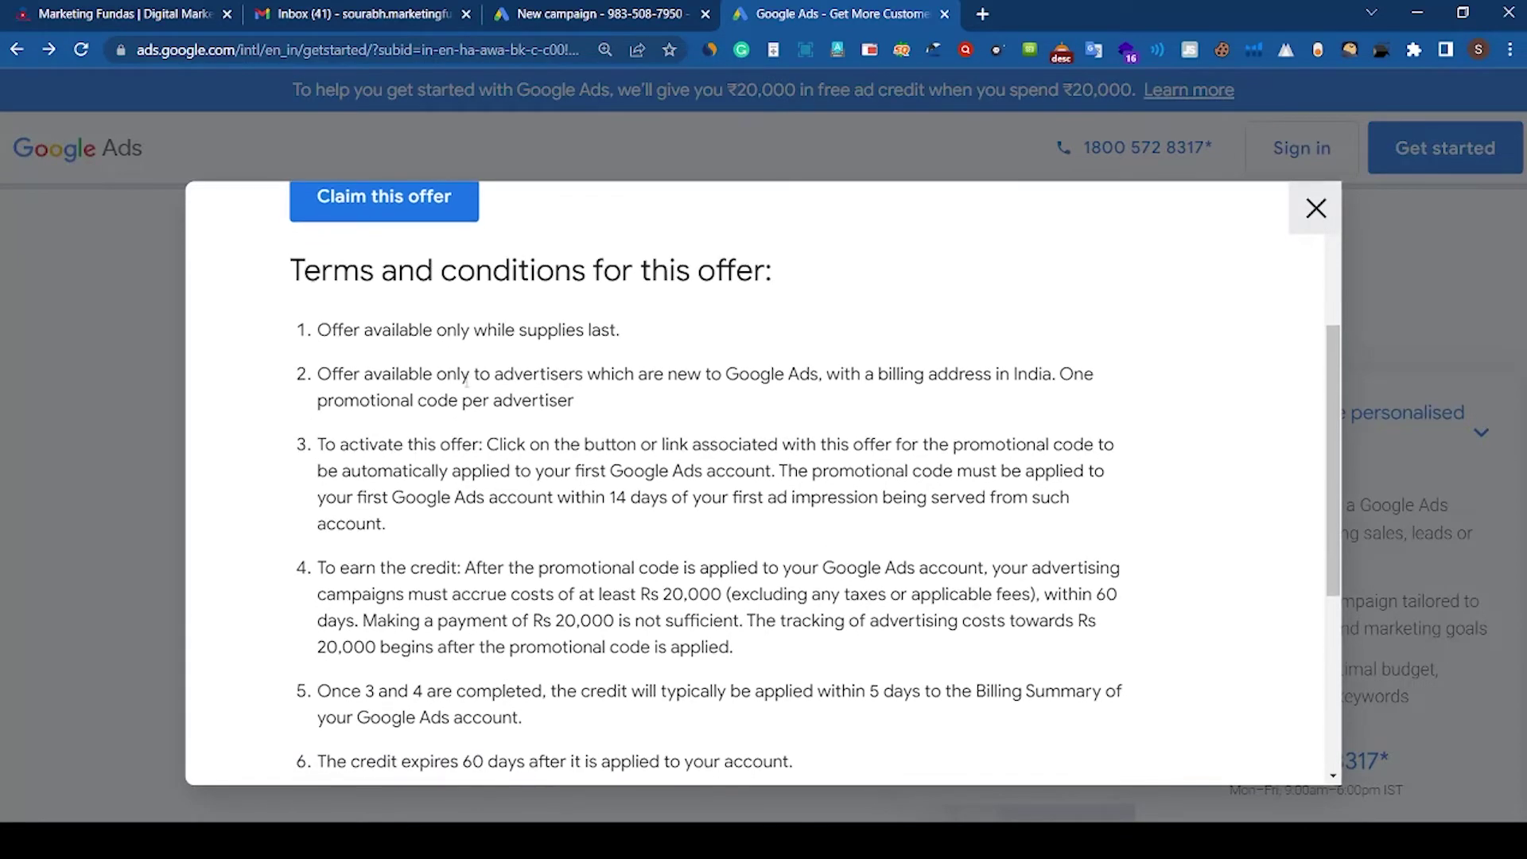
{"action": "left_click_drag", "start_coordinate": [619, 328], "coordinate": [311, 340]}
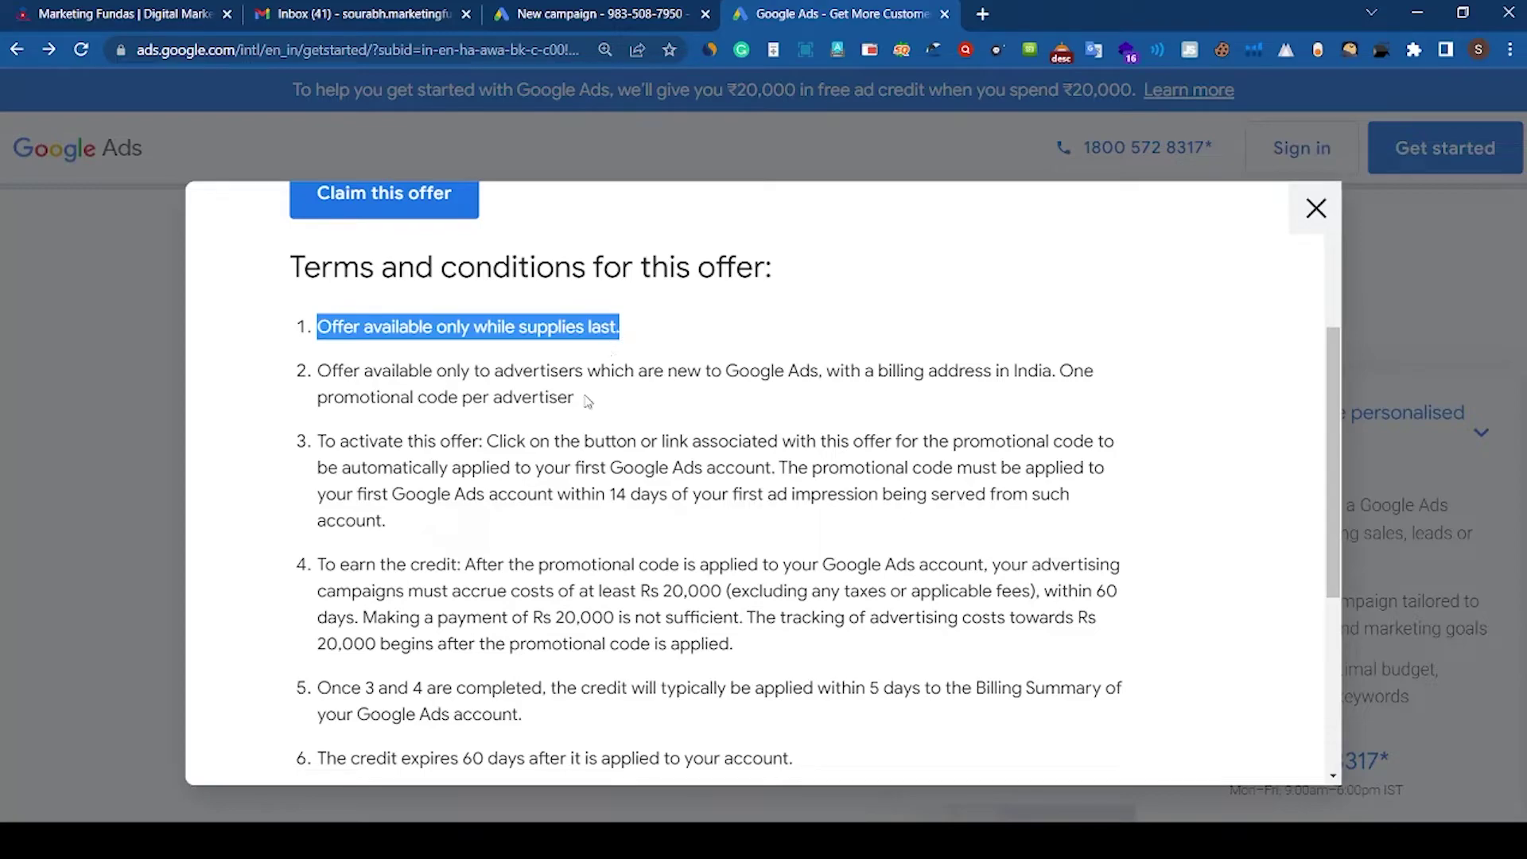
{"action": "left_click_drag", "start_coordinate": [576, 400], "coordinate": [308, 375]}
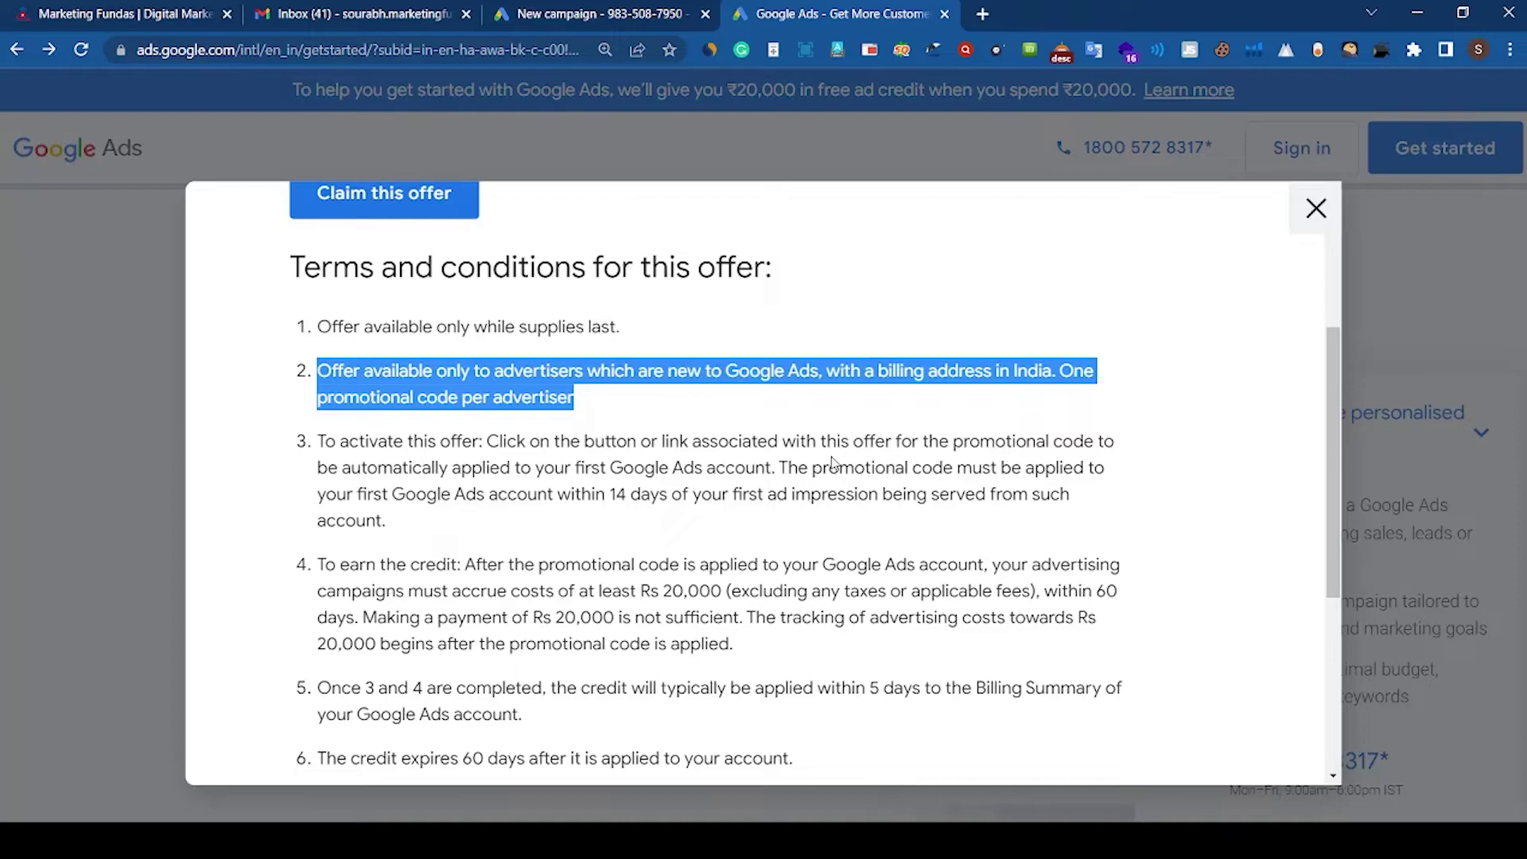
{"action": "left_click", "coordinate": [783, 428]}
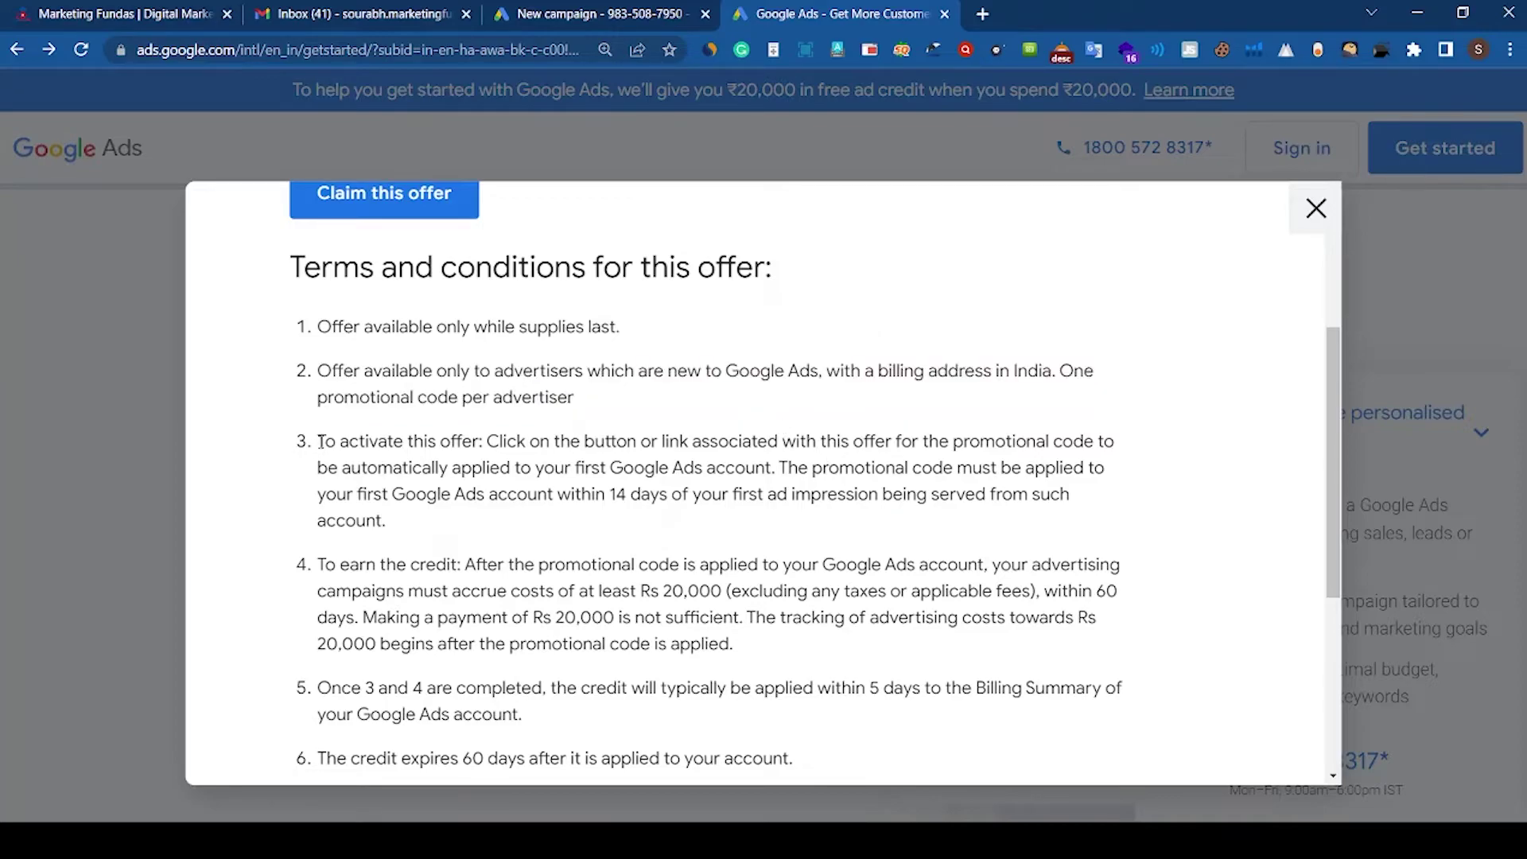
{"action": "left_click_drag", "start_coordinate": [320, 442], "coordinate": [744, 442]}
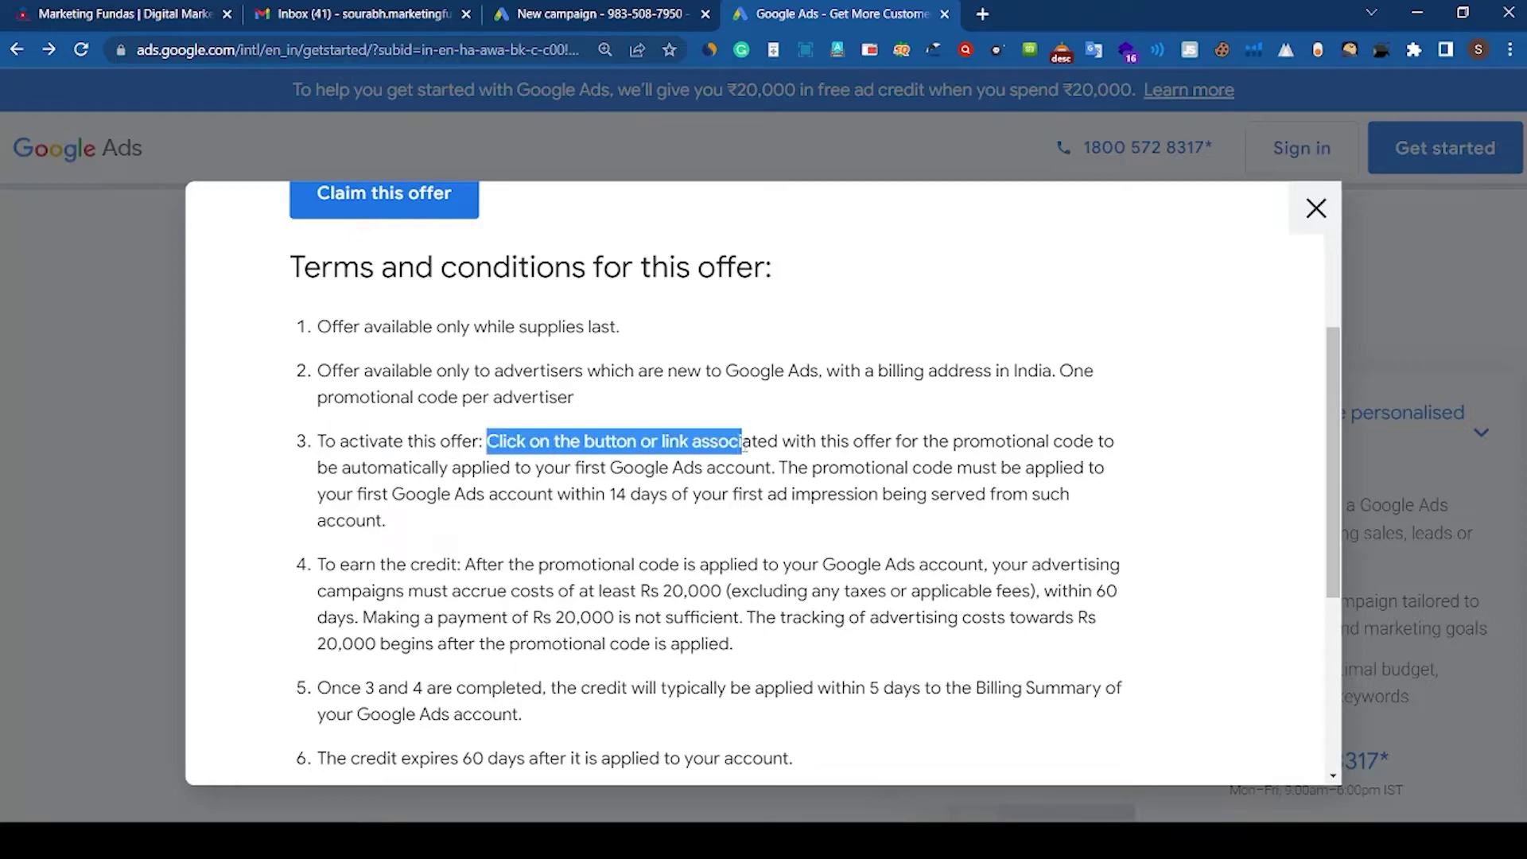
{"action": "scroll", "coordinate": [744, 442], "scroll_direction": "up", "scroll_amount": 1}
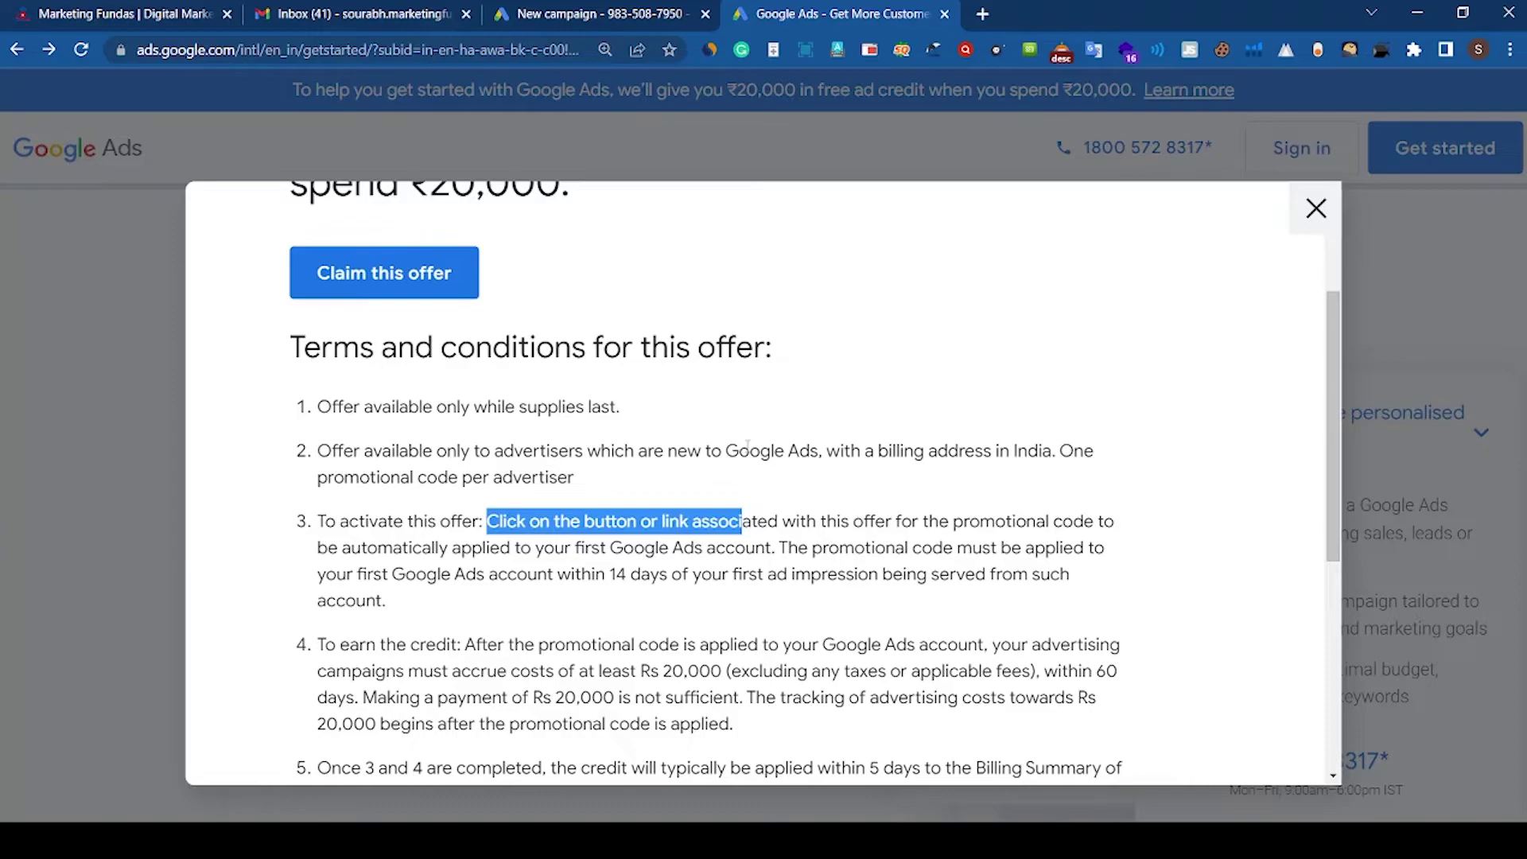
{"action": "scroll", "coordinate": [747, 445], "scroll_direction": "up", "scroll_amount": 1}
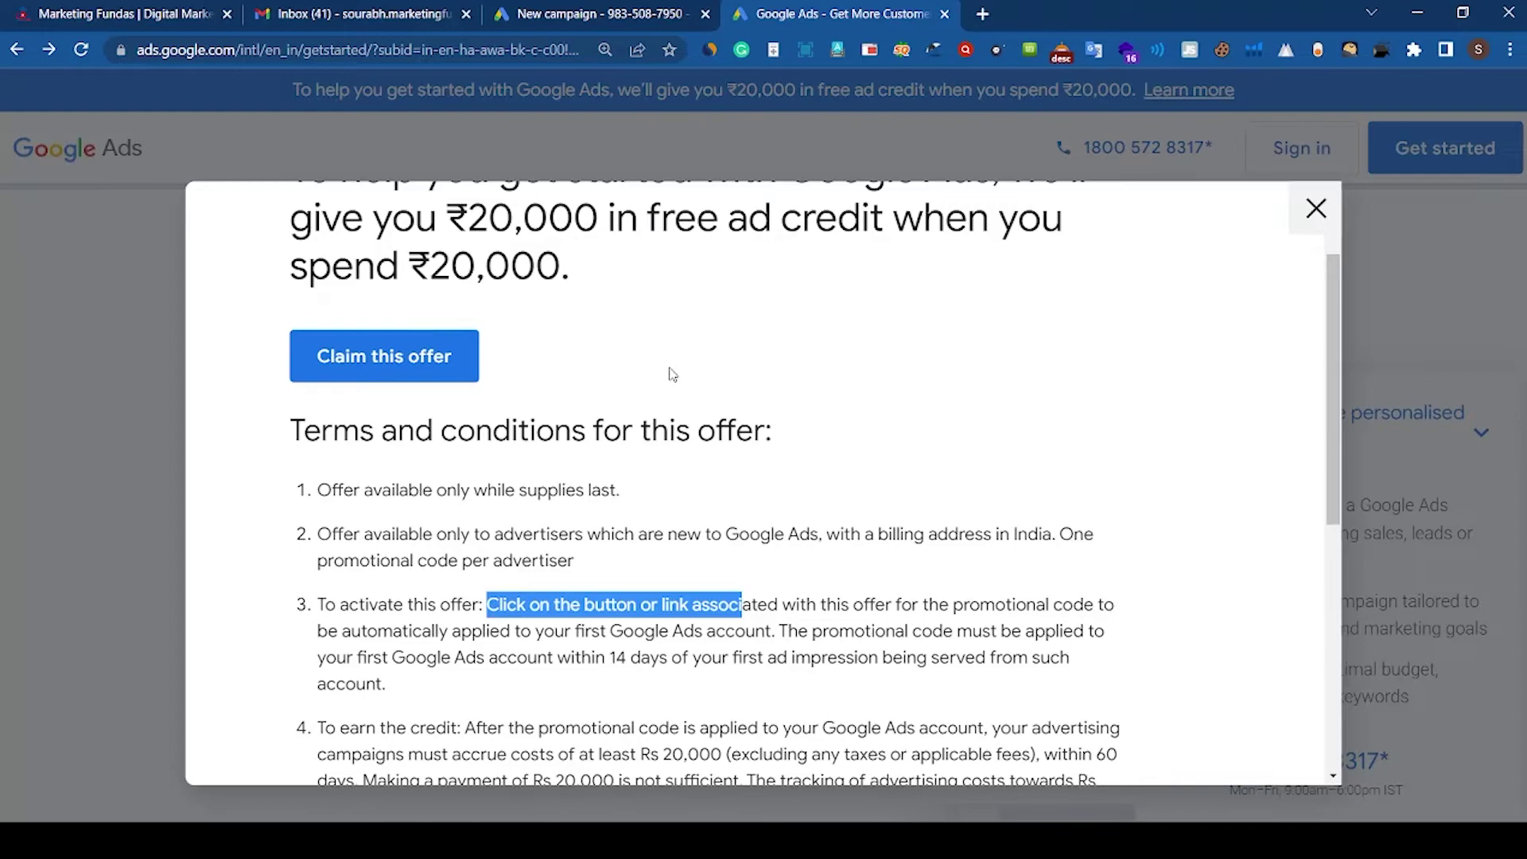
{"action": "scroll", "coordinate": [672, 374], "scroll_direction": "up", "scroll_amount": 1}
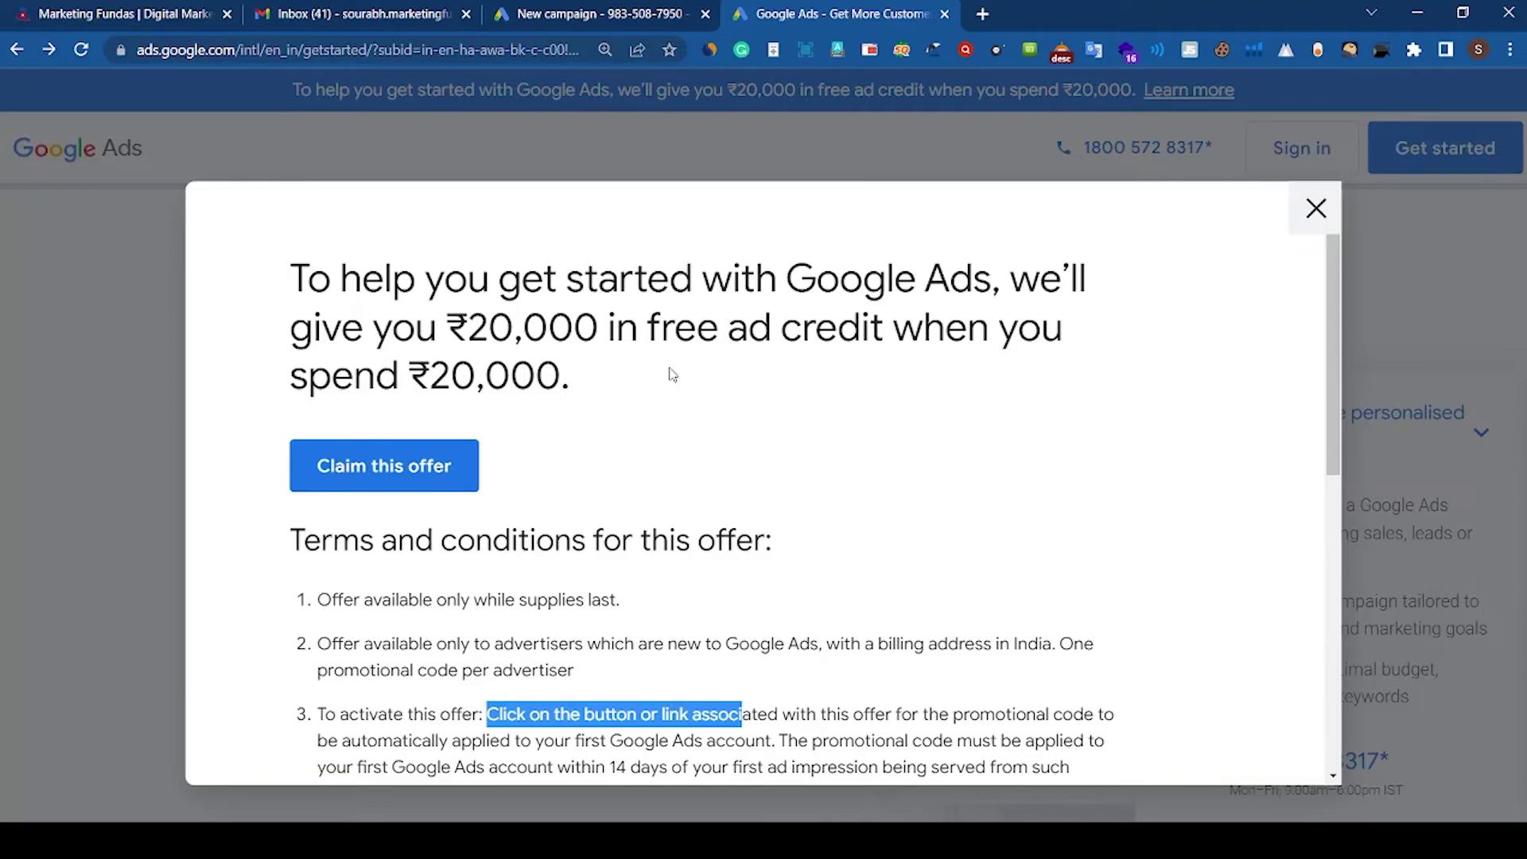
Claim the ₹20,000 free ad credit offer from the terms modal
{"action": "scroll", "coordinate": [556, 430], "scroll_direction": "up", "scroll_amount": 1}
{"action": "left_click", "coordinate": [409, 487]}
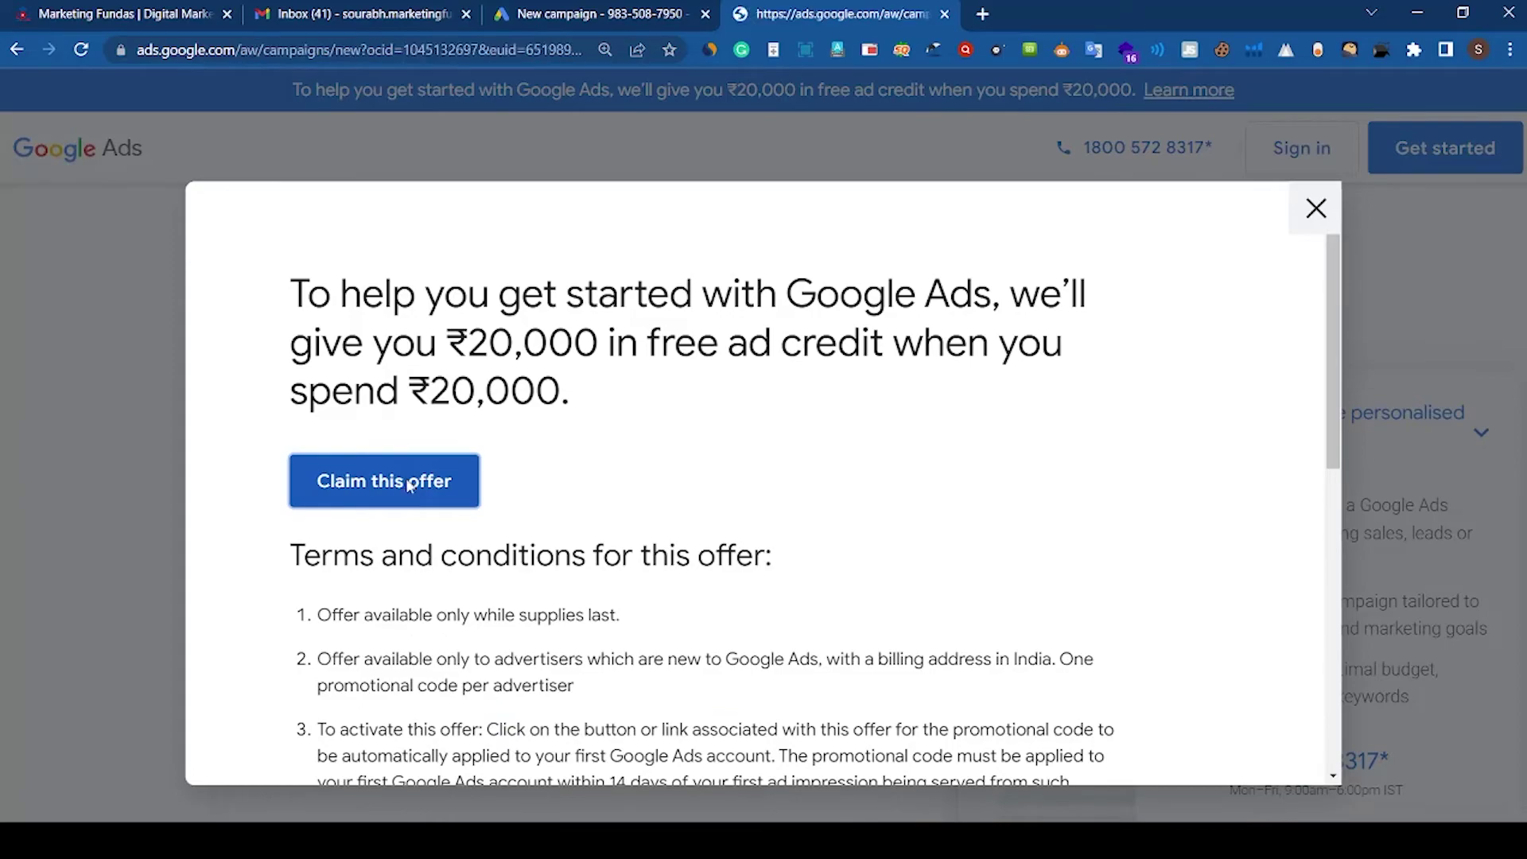